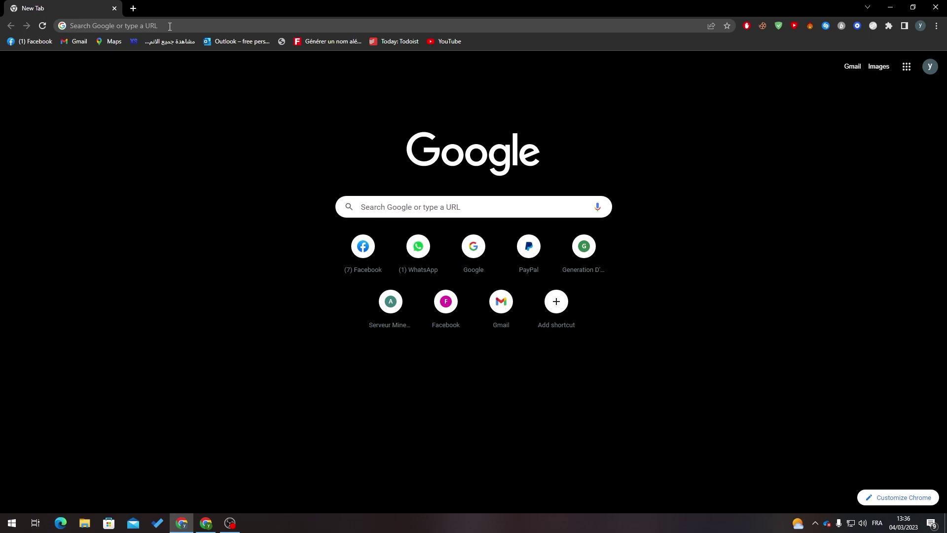
Step: Go to shopify.com and scroll through 'The global commerce platform' home page
left_click(169, 26)
type("shopify.com")
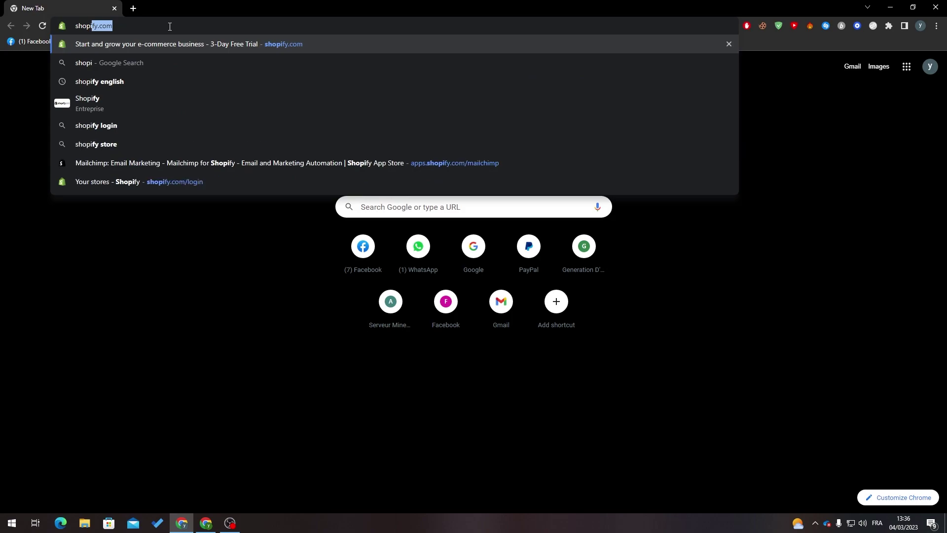
key("Return")
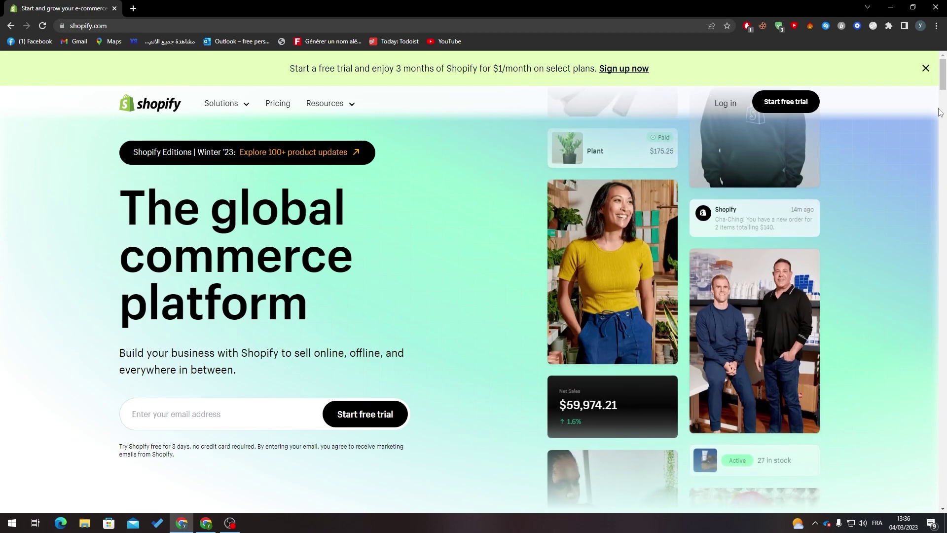
scroll(940, 109, "down", 10)
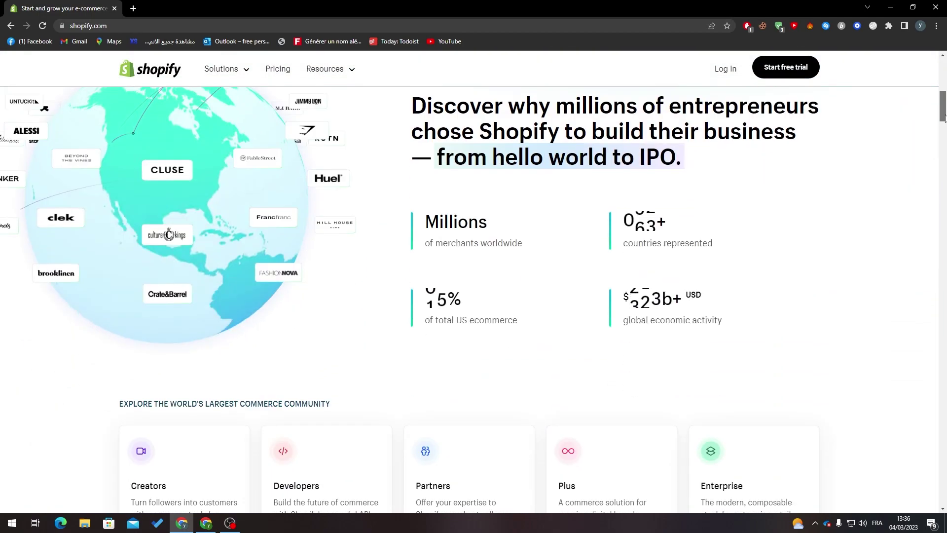
left_click_drag(943, 117, 940, 87)
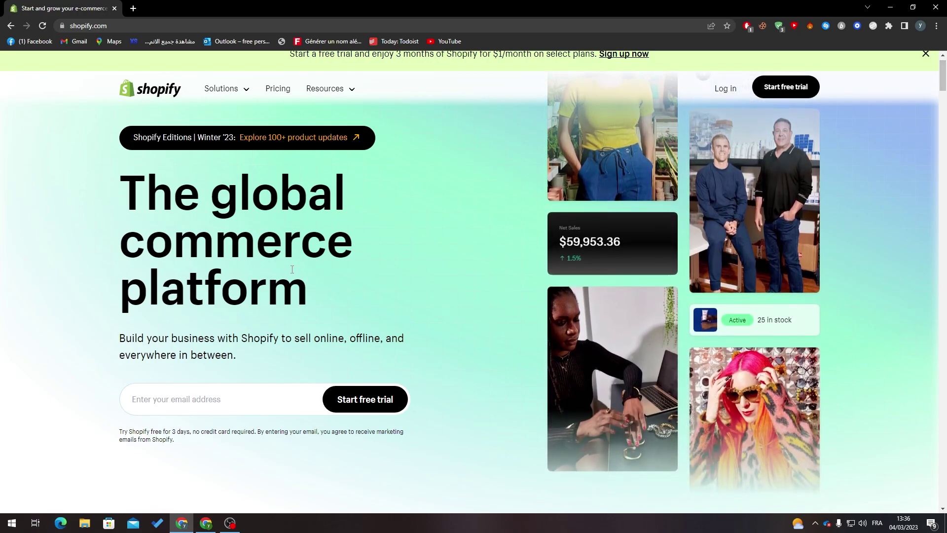
left_click(279, 89)
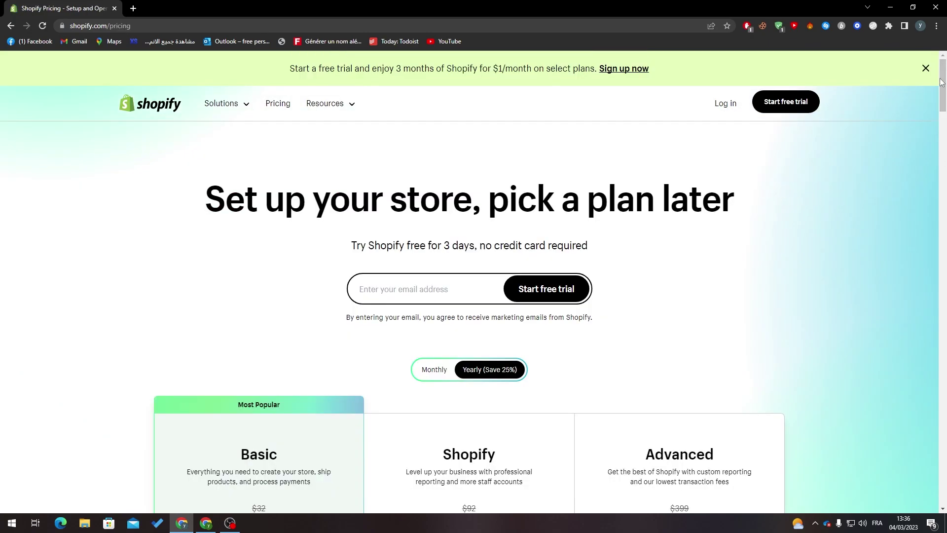
left_click_drag(942, 83, 926, 212)
left_click_drag(270, 231, 350, 232)
left_click(281, 216)
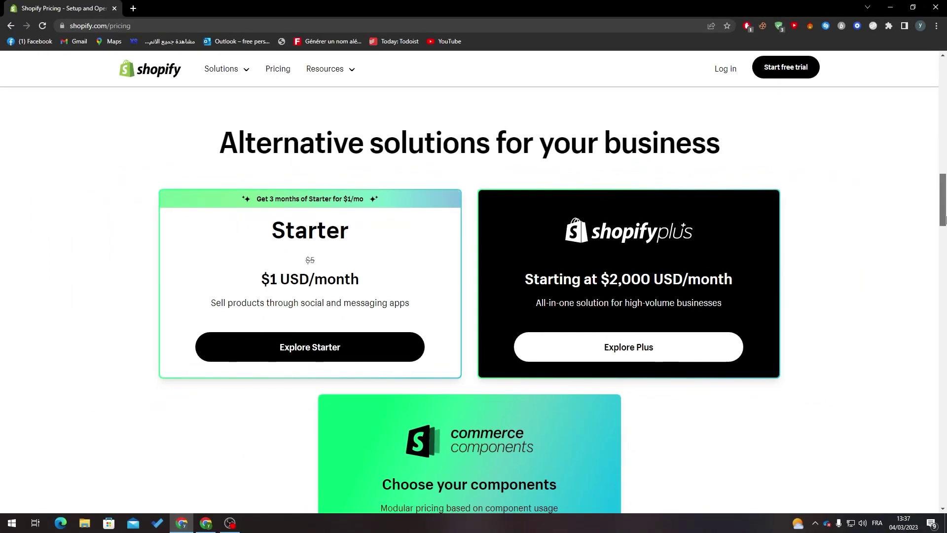
left_click_drag(944, 219, 943, 98)
left_click(166, 113)
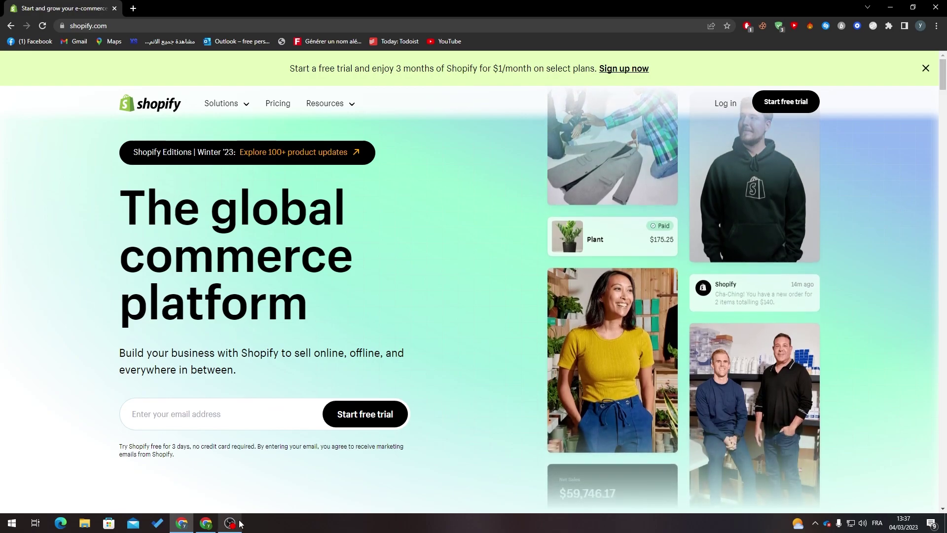
Step: Start a free trial answering I'm just starting, Digital products, and No online audience
left_click(796, 103)
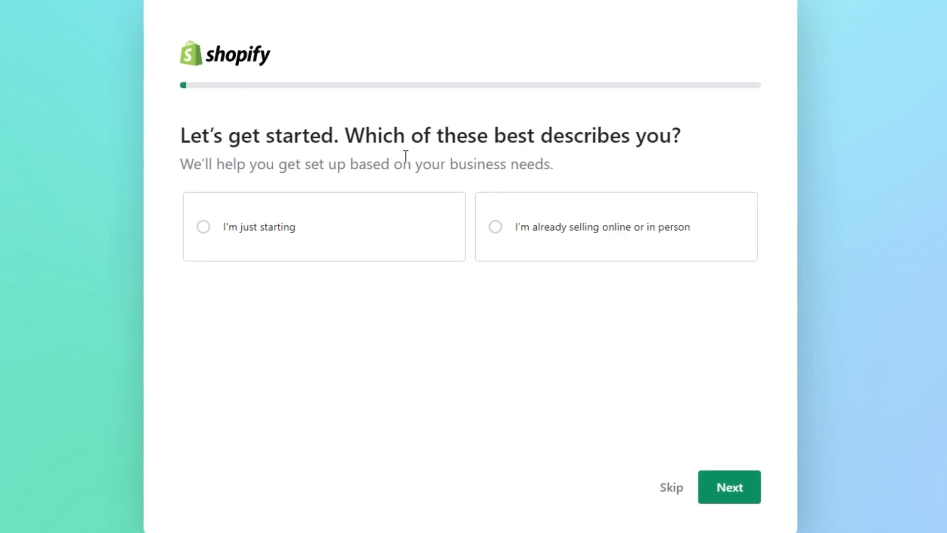
left_click(230, 230)
left_click(740, 498)
left_click(725, 495)
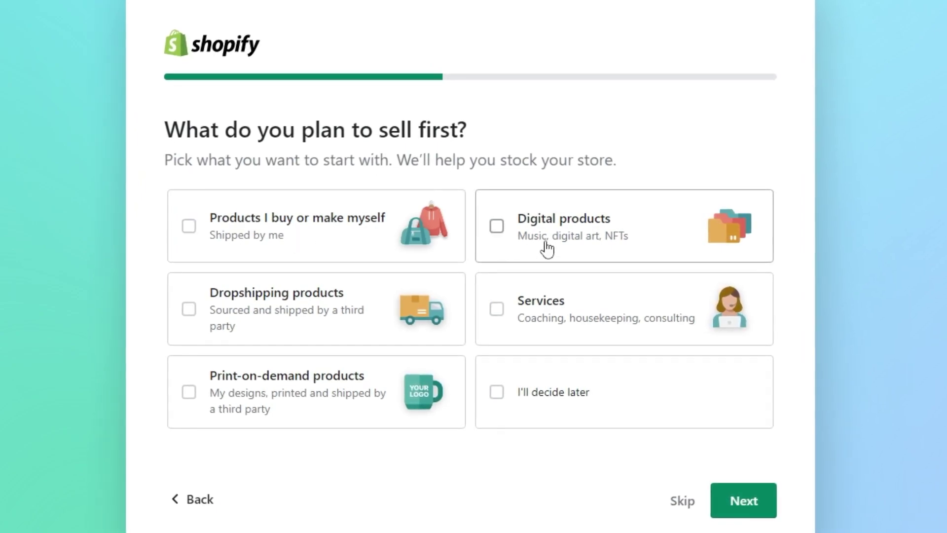
left_click(547, 249)
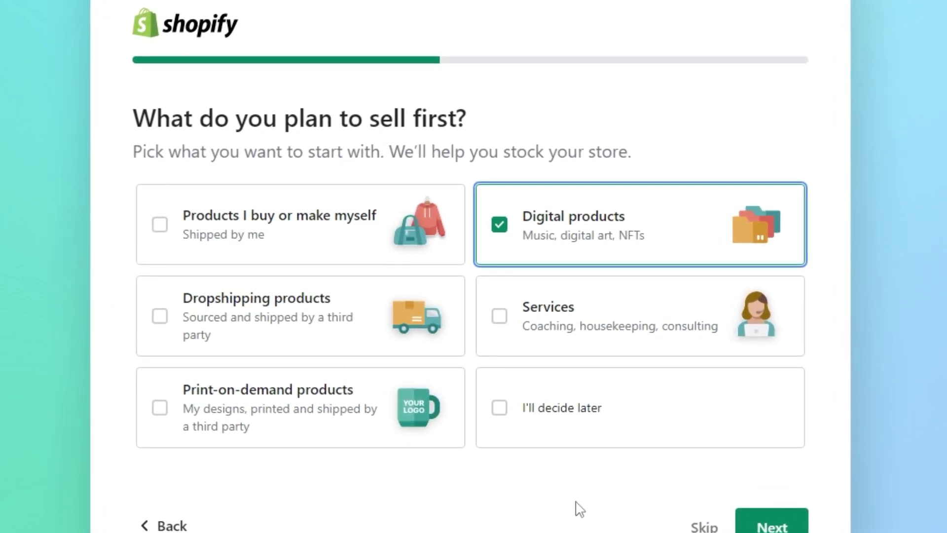
left_click(759, 525)
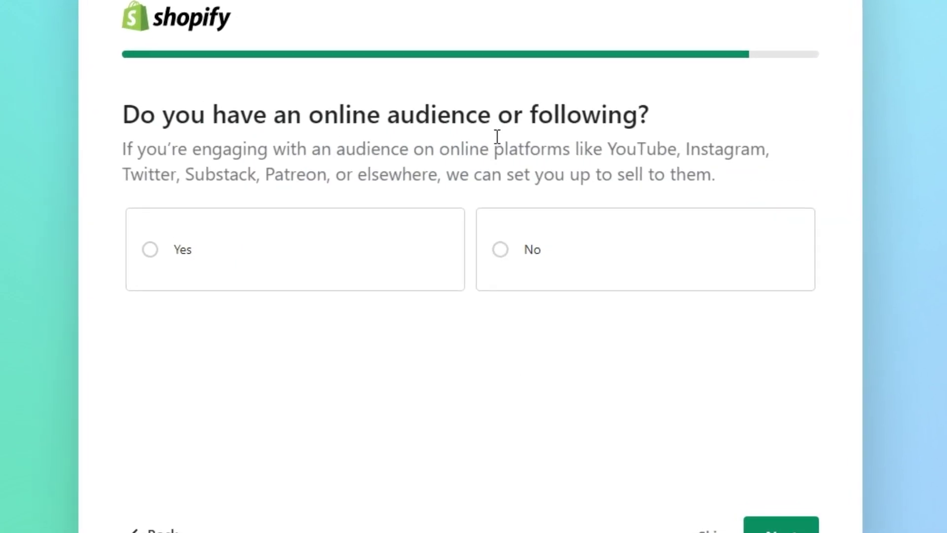
left_click(529, 239)
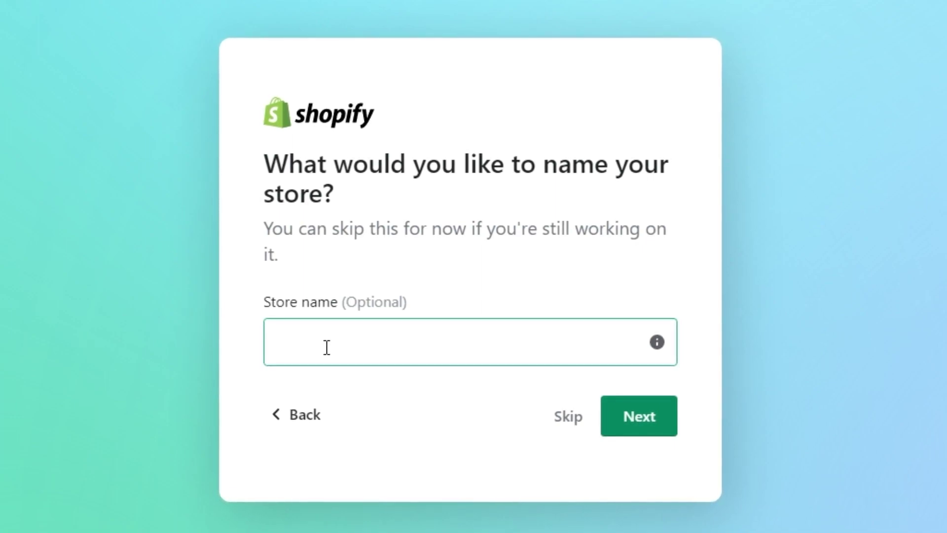
Step: Name the store BooksSeliing and keep Morocco as the business location
left_click(327, 347)
type("Books")
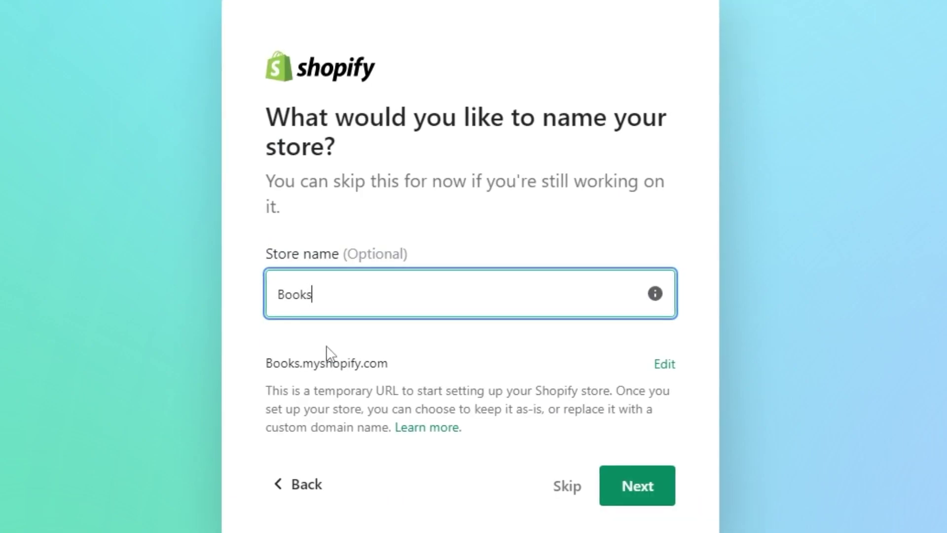
type("Seliing")
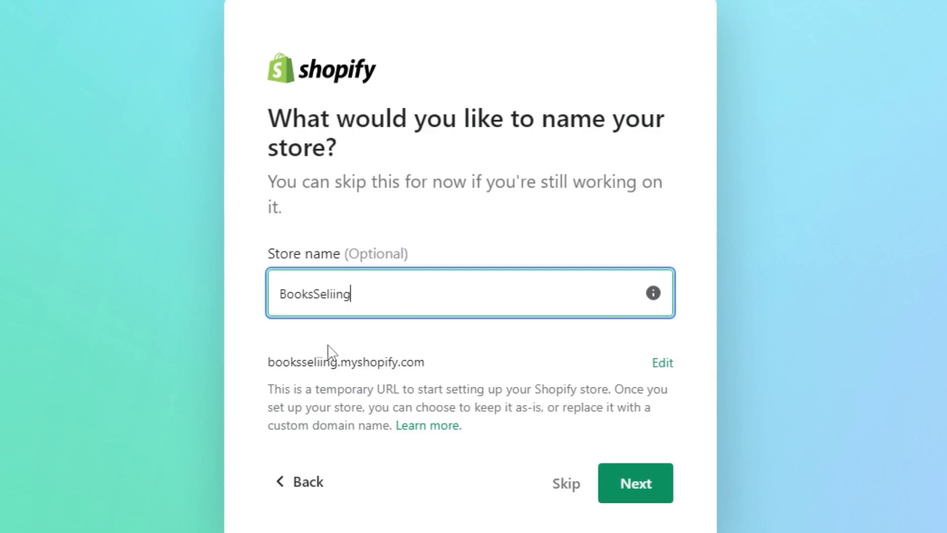
left_click(648, 479)
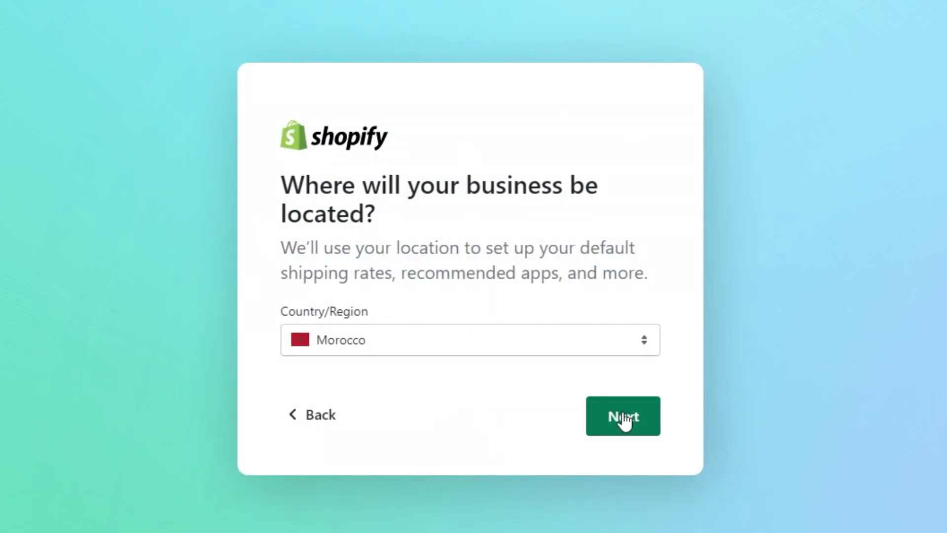
left_click(624, 418)
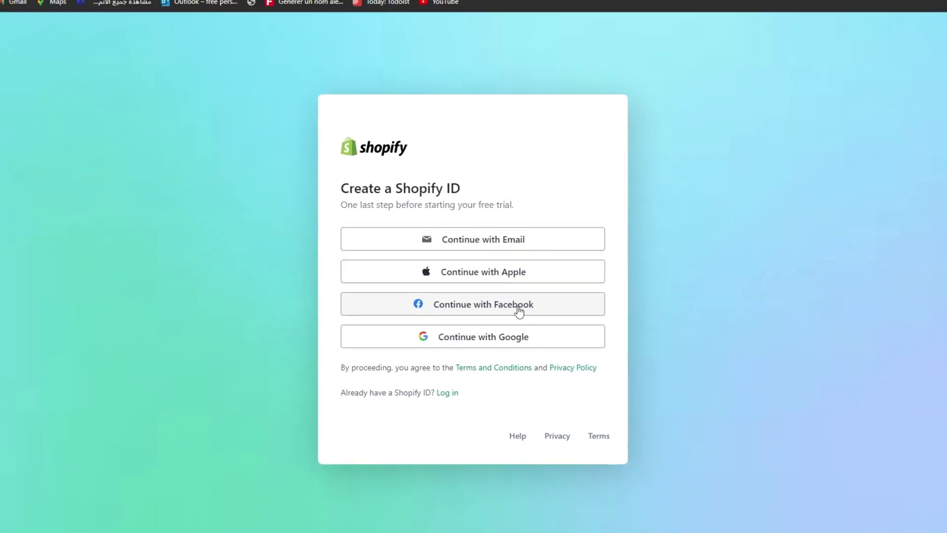
Step: Create the Shopify ID with Facebook to reach the BooksSeliing admin Home
left_click(538, 312)
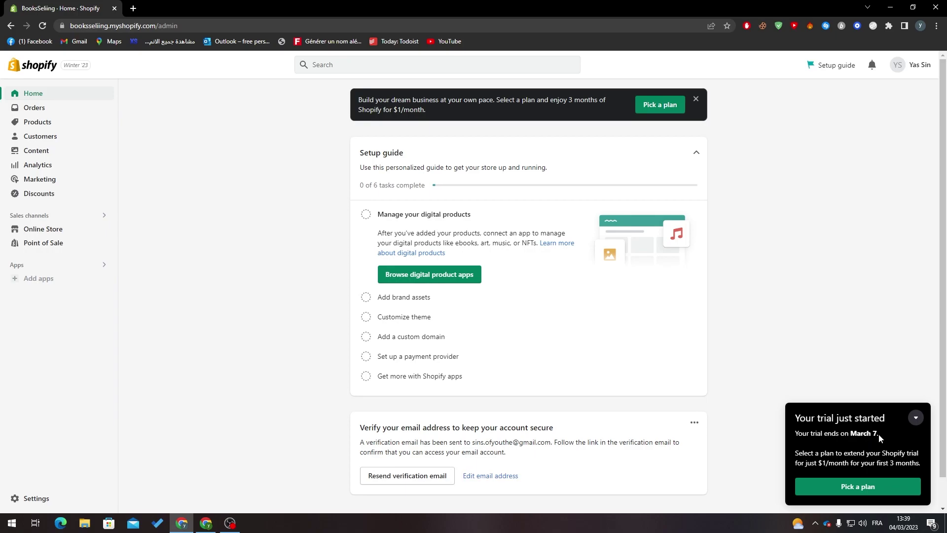
Step: Minimize the 'Your trial just started' popup to a small reminder bar
left_click(916, 418)
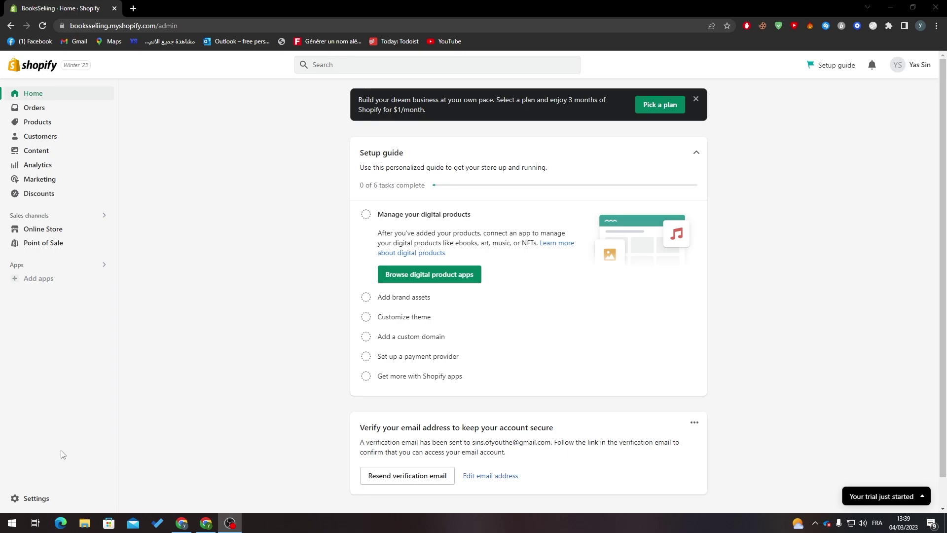
Step: Open Settings > Payments and look over the providers and inactive PayPal method
left_click(31, 499)
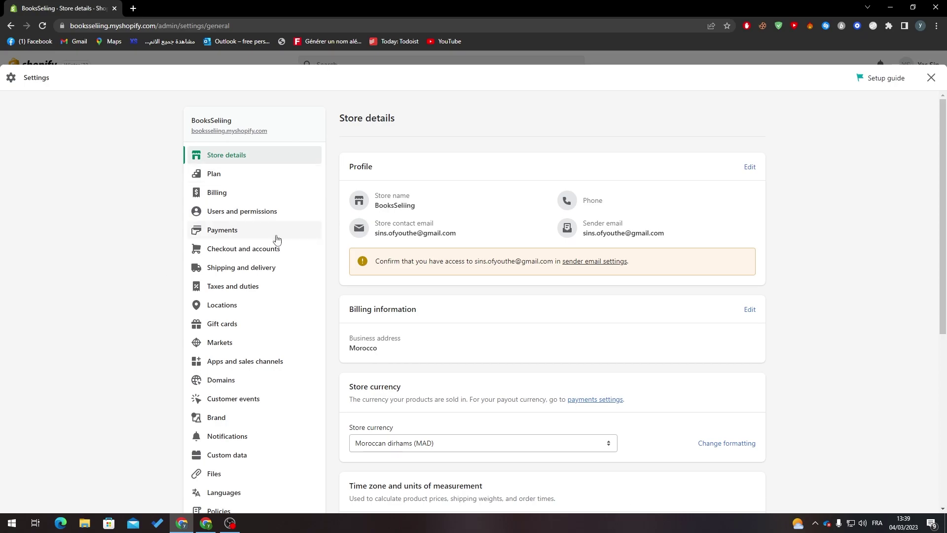
left_click(229, 237)
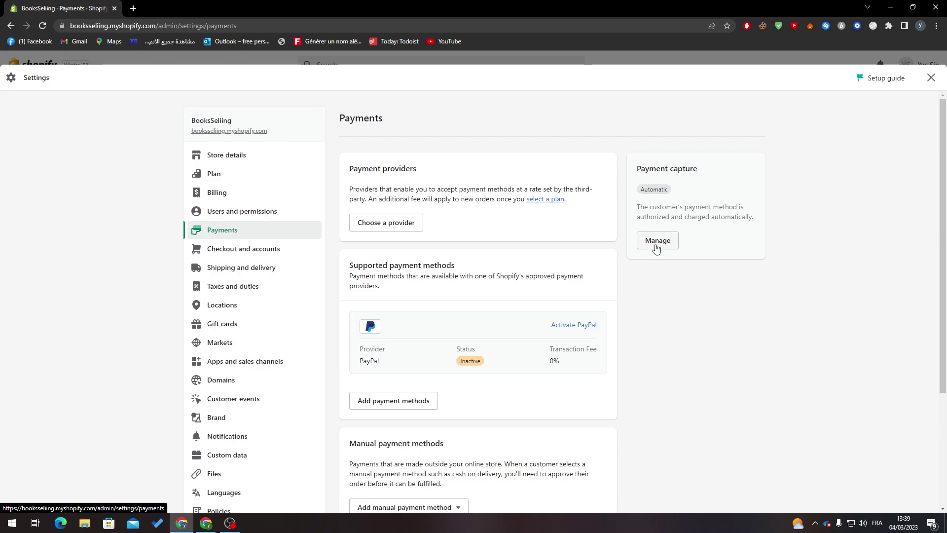
scroll(927, 246, "down", 3)
scroll(704, 269, "down", 1)
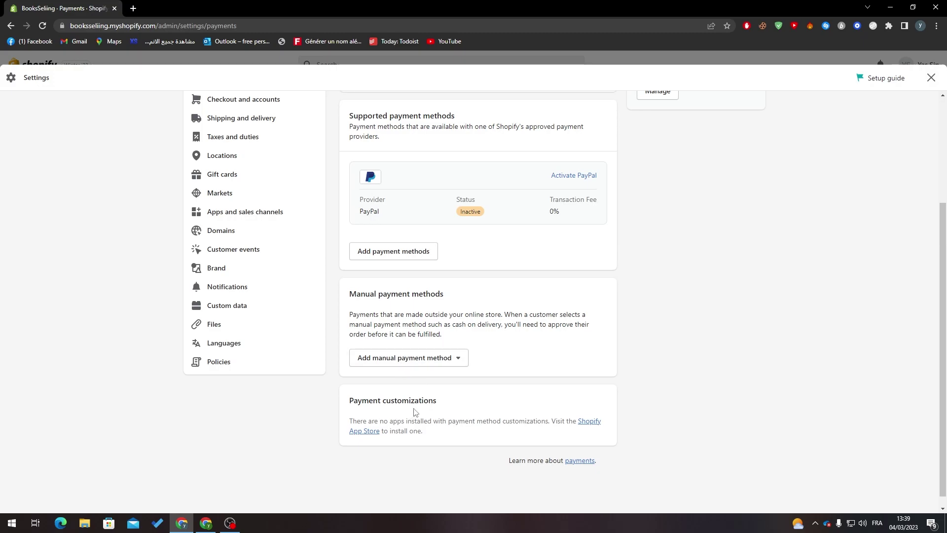
scroll(416, 412, "up", 4)
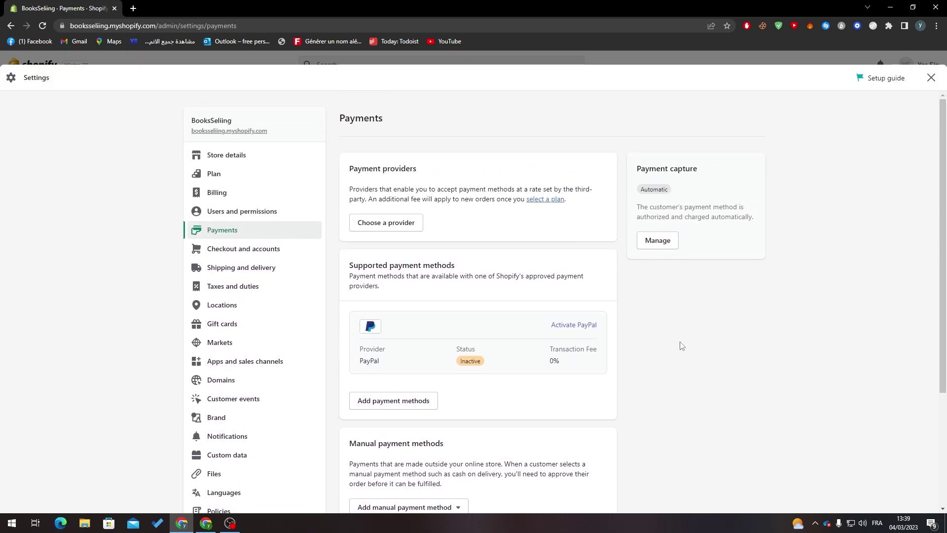
Step: Browse supported payment methods from Visa to Ozow, briefly filtering providers by Discover
left_click(378, 405)
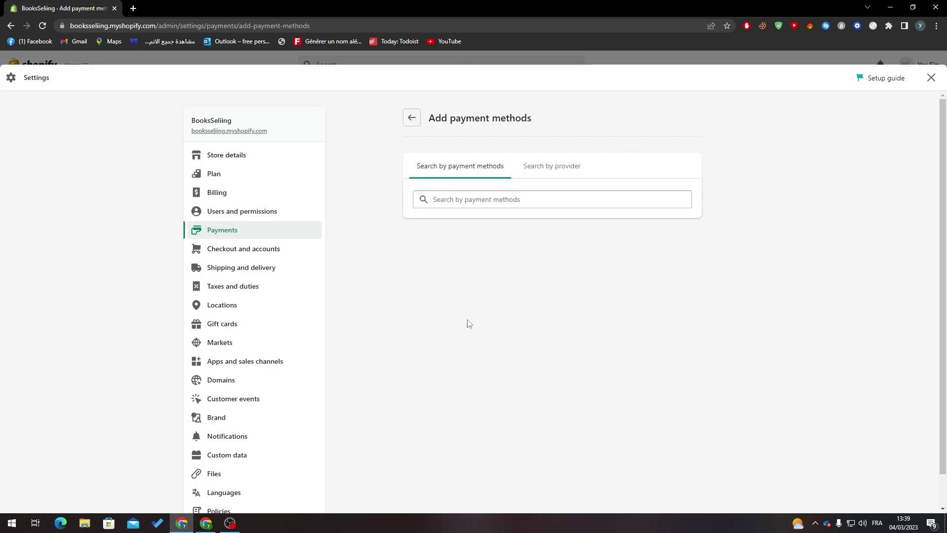
left_click(494, 195)
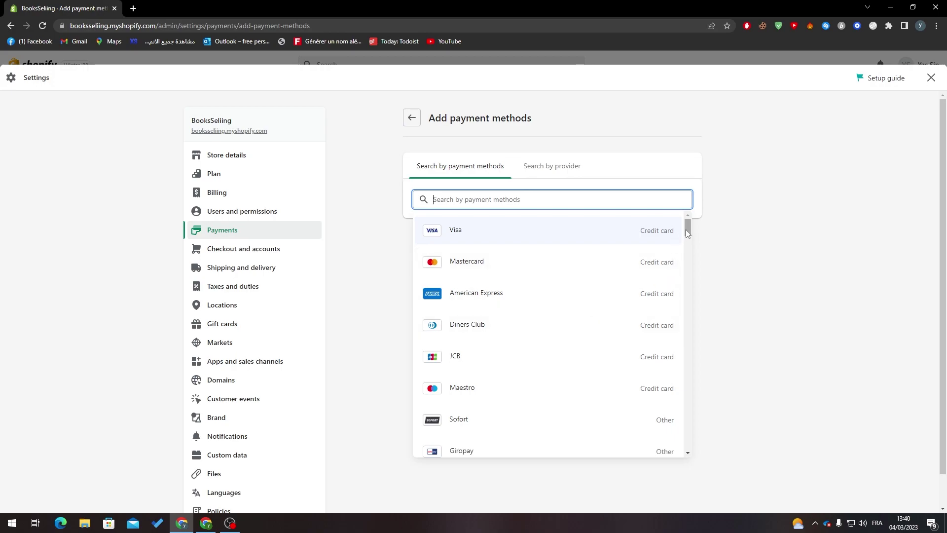
left_click_drag(688, 227, 688, 245)
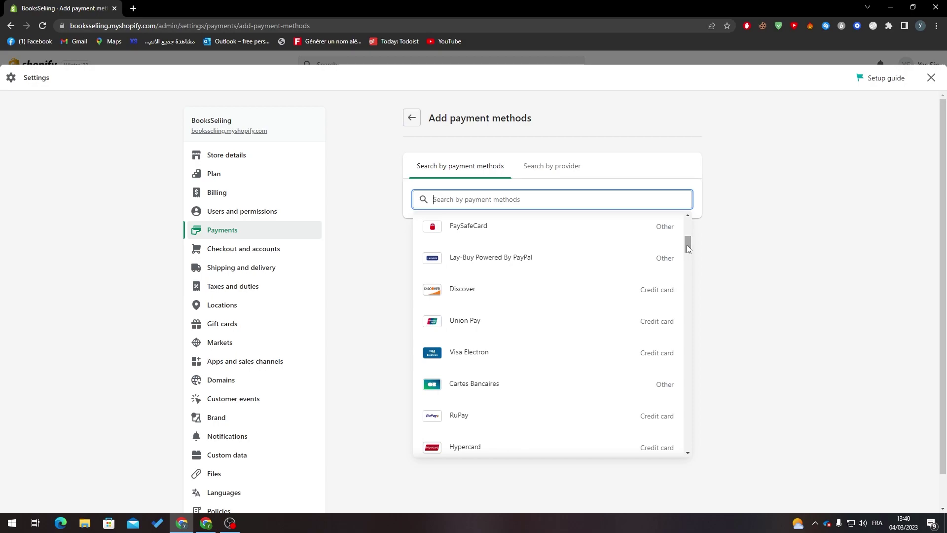
left_click(454, 300)
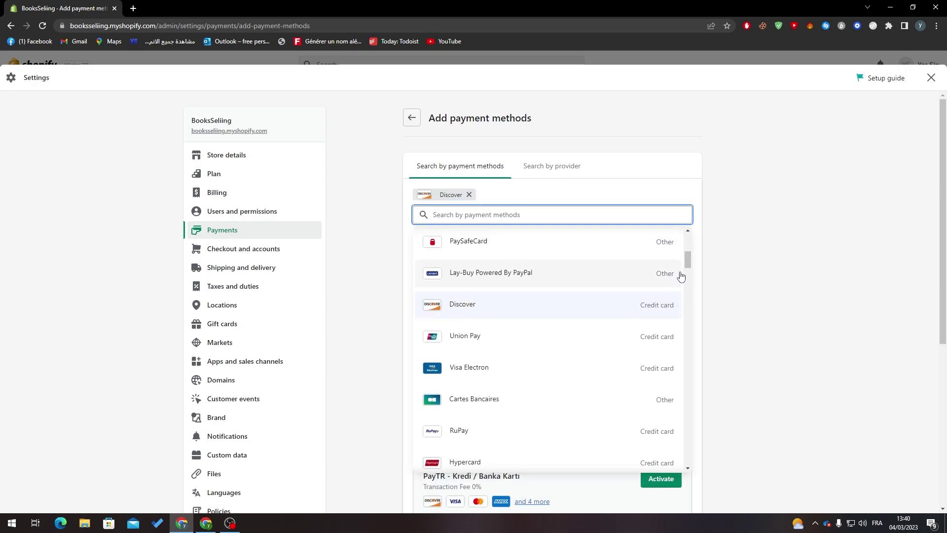
left_click_drag(685, 261, 689, 330)
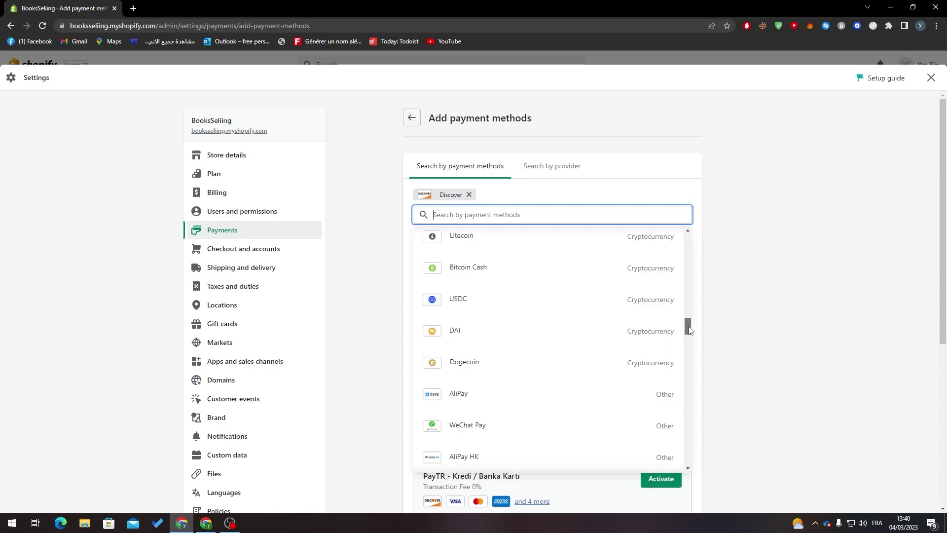
left_click_drag(690, 331, 677, 467)
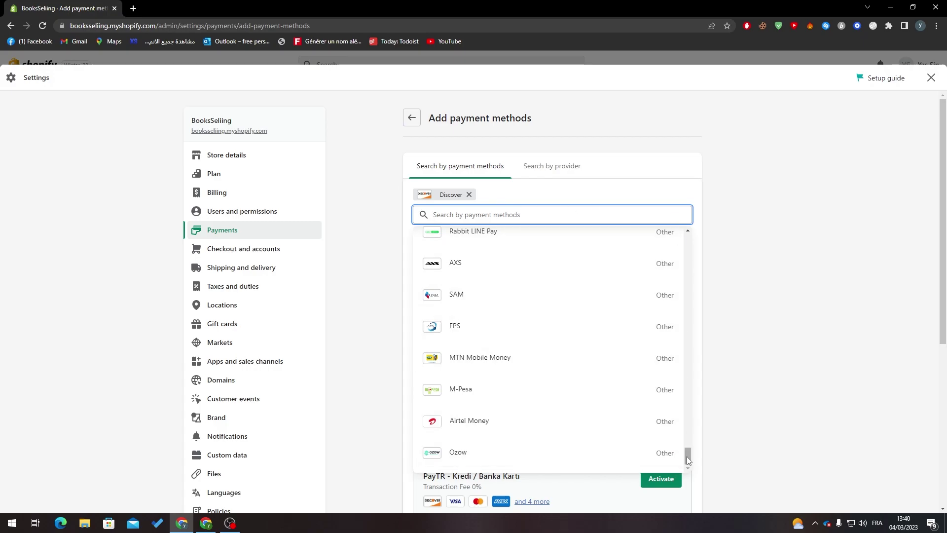
left_click_drag(686, 457, 687, 242)
Step: Replace the Discover filter with Mastercard to list matching payment providers
left_click(469, 198)
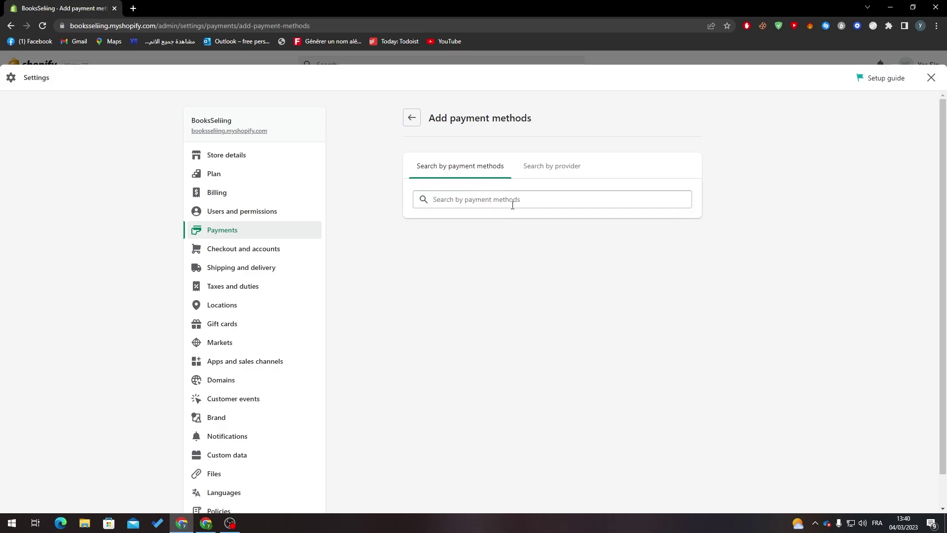
left_click(511, 203)
left_click(461, 272)
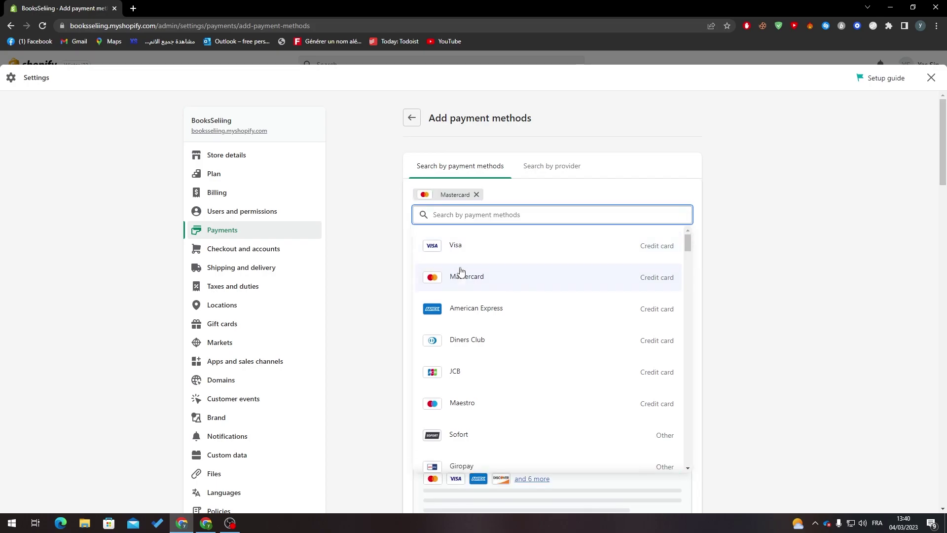
left_click(744, 237)
scroll(936, 190, "down", 4)
scroll(936, 190, "up", 2)
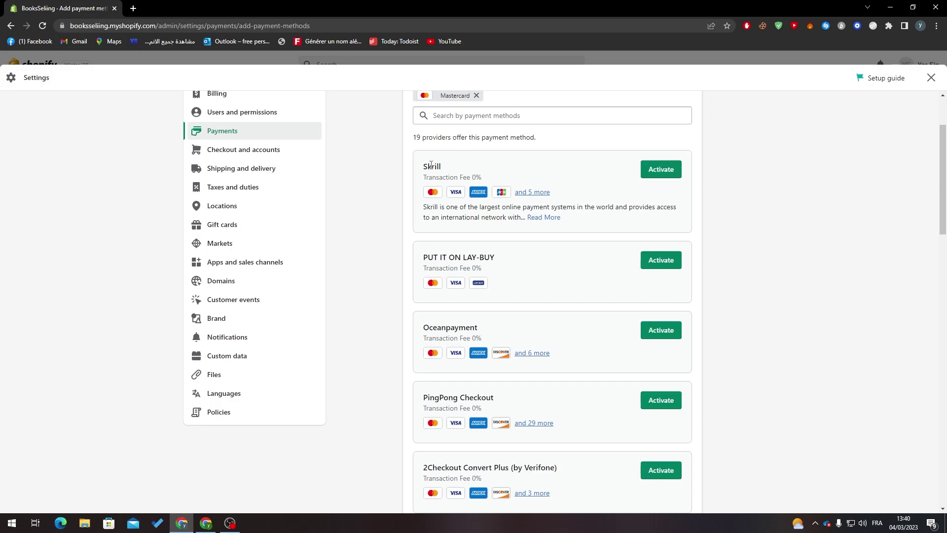
Step: Scroll through the 19 Mastercard providers, from Skrill down to Payoneer Checkout
double_click(430, 165)
left_click(509, 402)
scroll(906, 251, "down", 15)
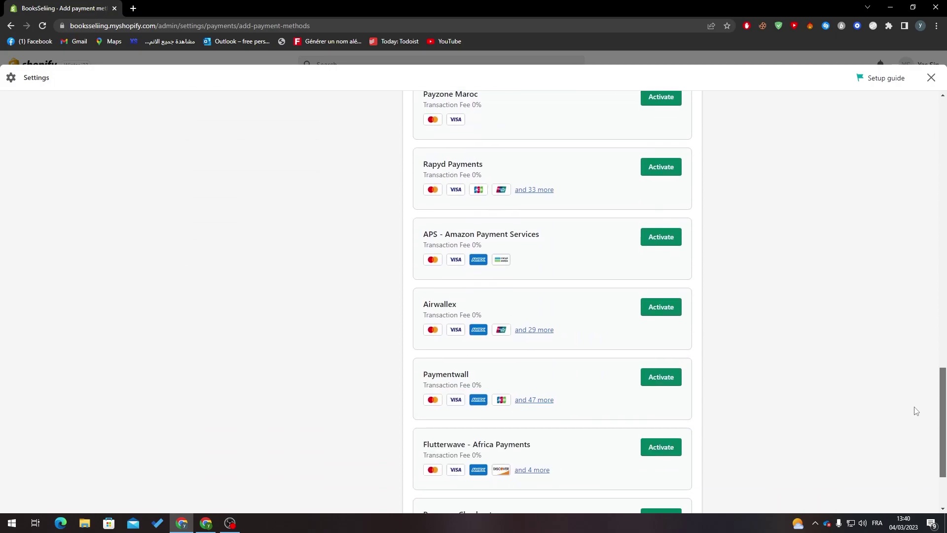
scroll(916, 419, "down", 3)
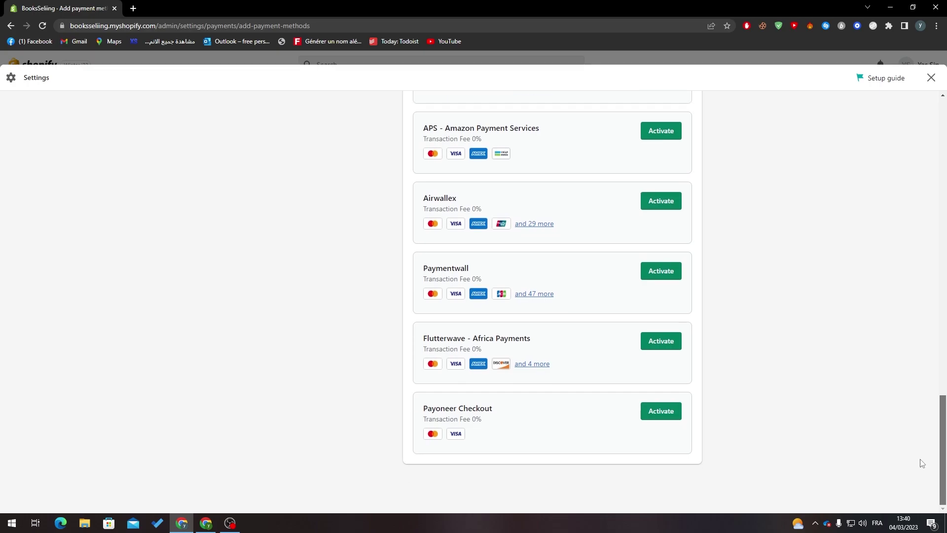
triple_click(436, 408)
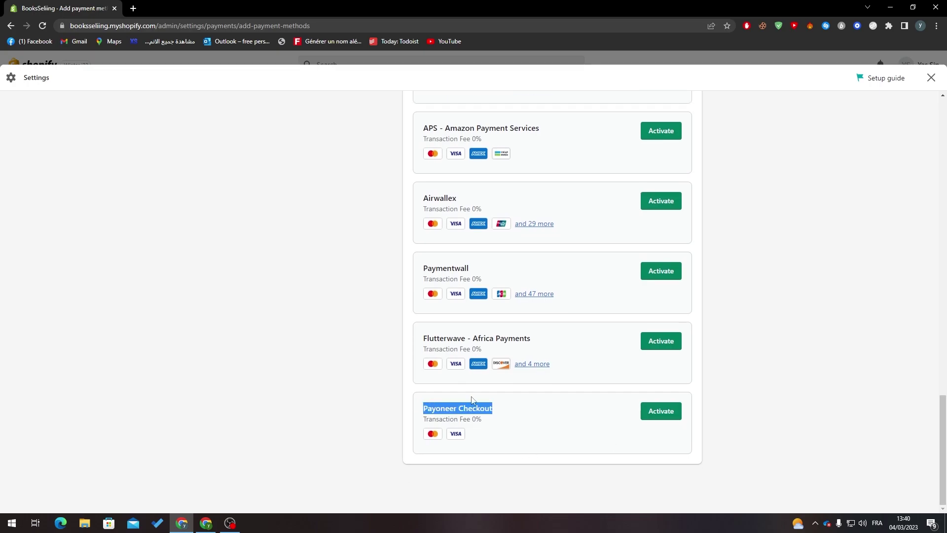
mouse_move(944, 434)
left_mouse_down()
mouse_move(944, 185)
mouse_move(944, 424)
left_mouse_up()
Step: Activate Payoneer Checkout and review its not-connected account status
left_click(571, 442)
left_click(675, 414)
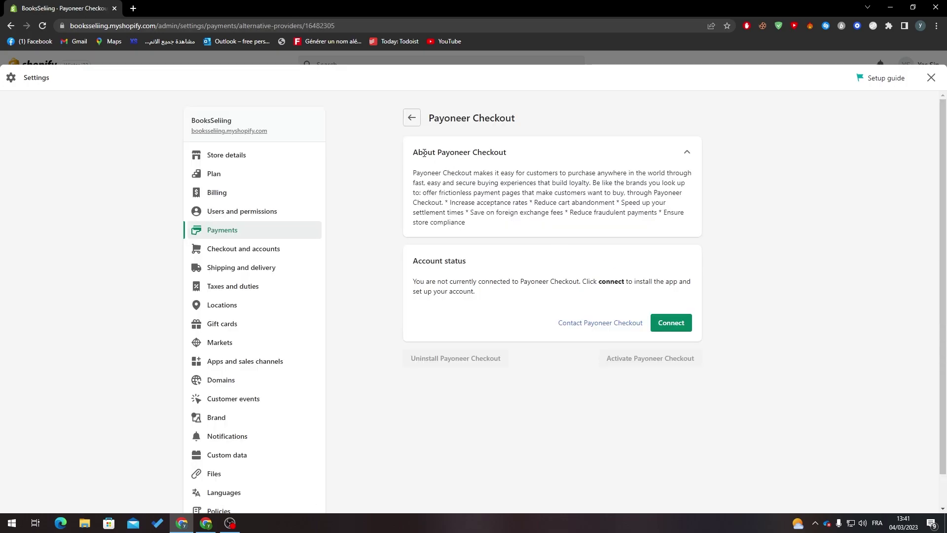
left_click(462, 171)
double_click(419, 258)
left_click(425, 290)
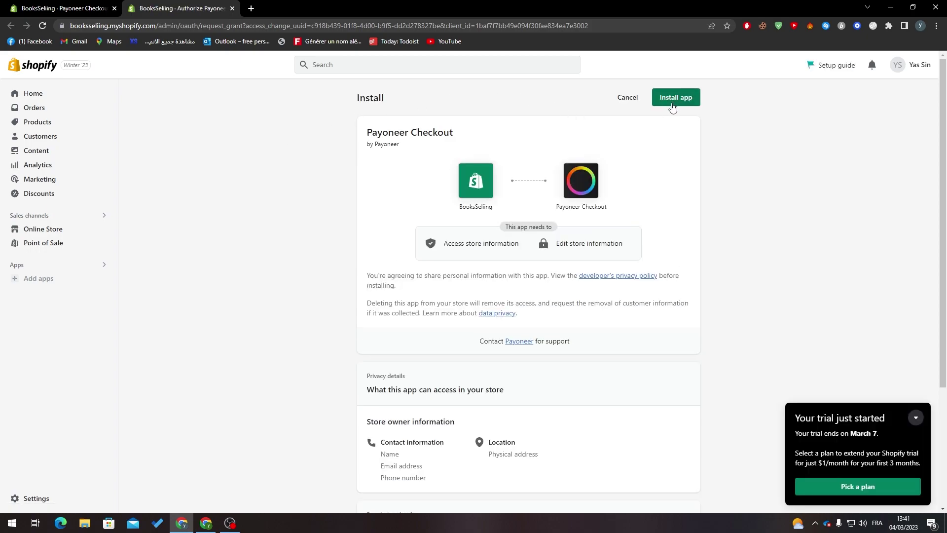
Step: Install the Payoneer Checkout app, then close the Setup guide in its settings tab
left_click(673, 98)
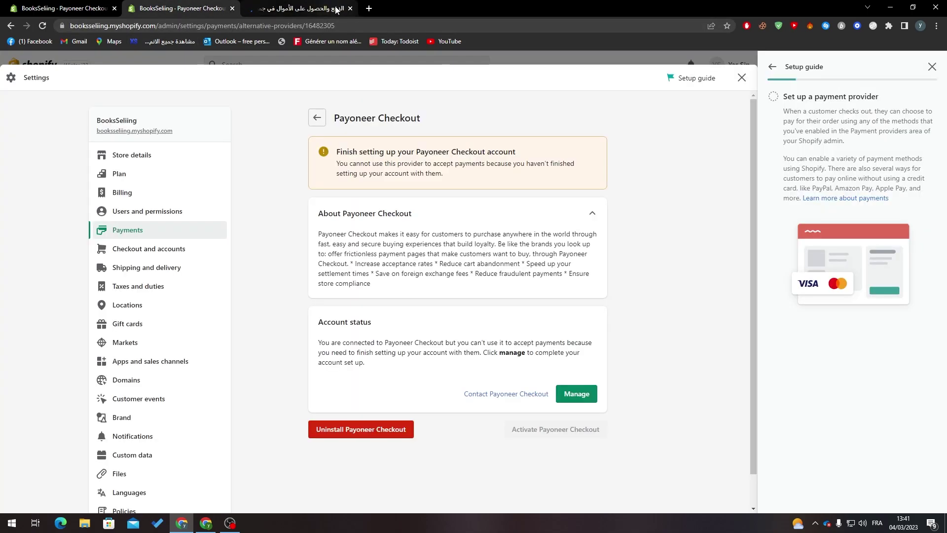
mouse_move(336, 9)
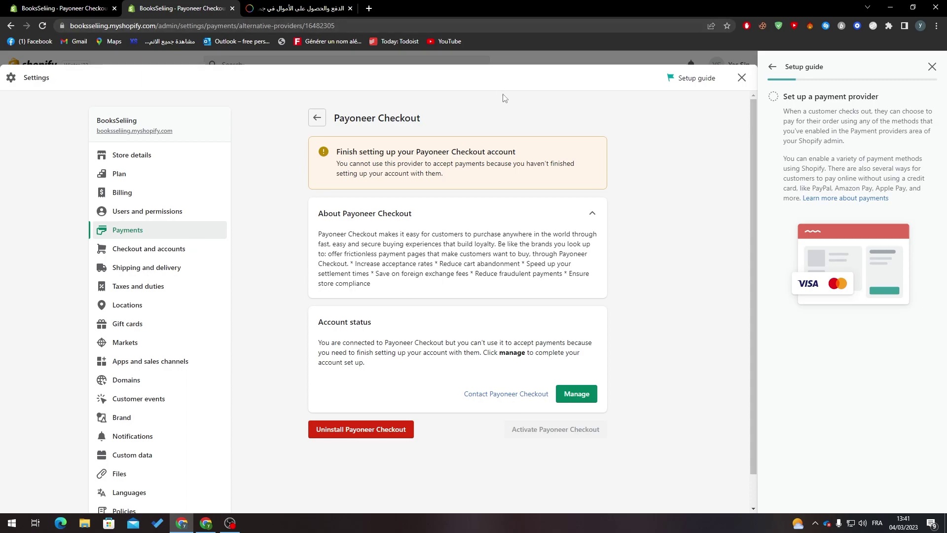
left_click(932, 67)
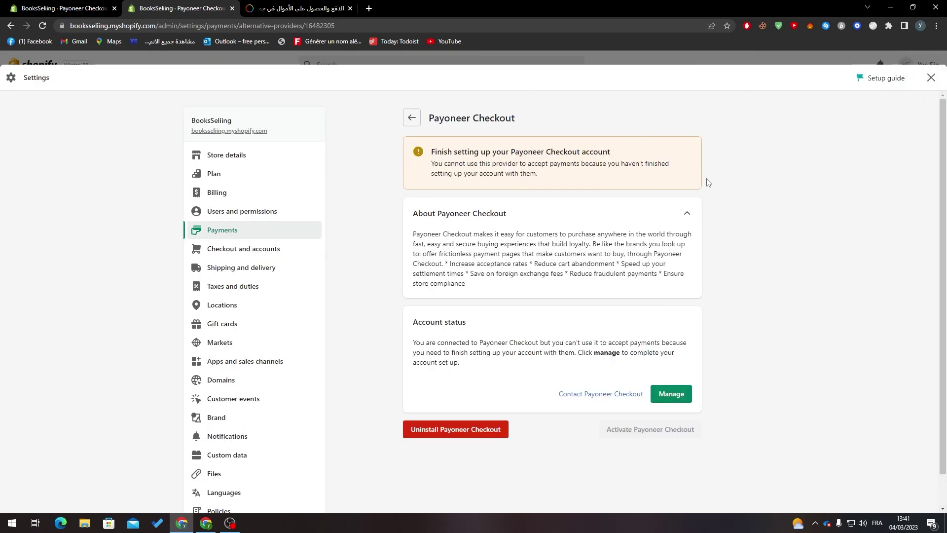
Step: Return to the Payments settings and open the Add payment methods page
left_click(408, 118)
left_click(241, 235)
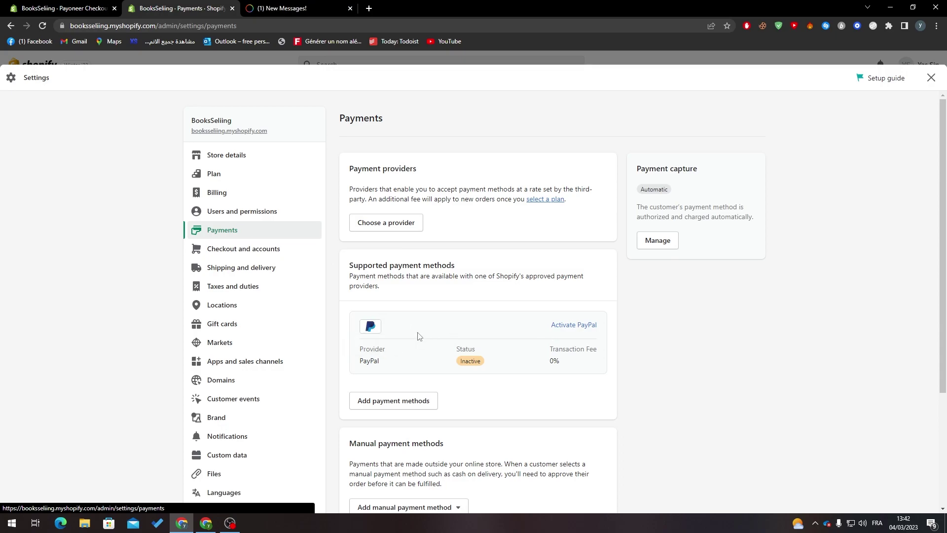
left_click(391, 409)
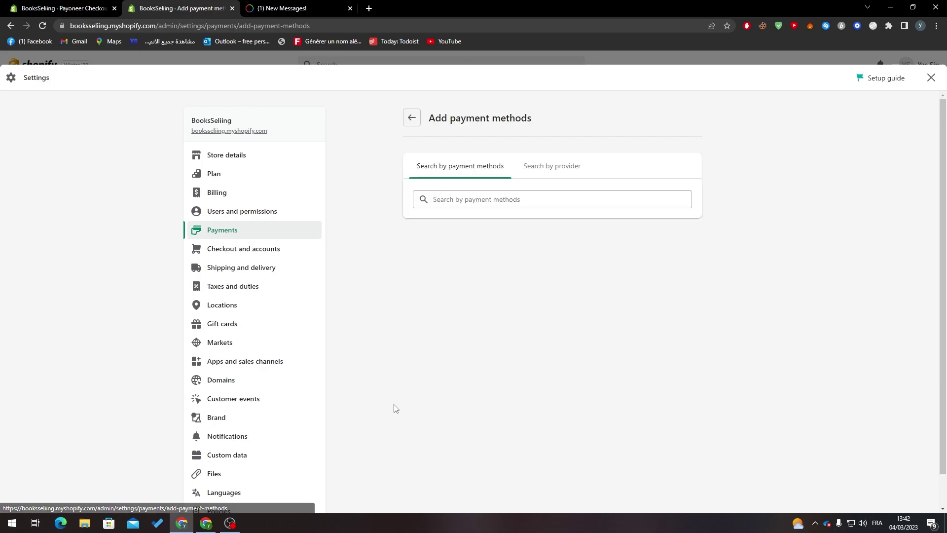
Step: Search payment methods for 'payp', finding only Lay-Buy Powered By PayPal, then return to Payments
left_click(487, 201)
type("paypal")
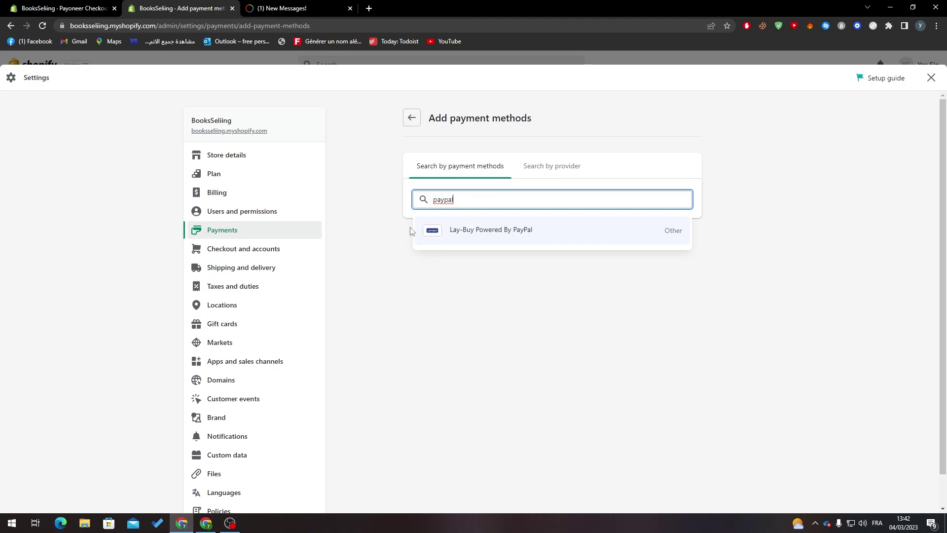
left_click(355, 245)
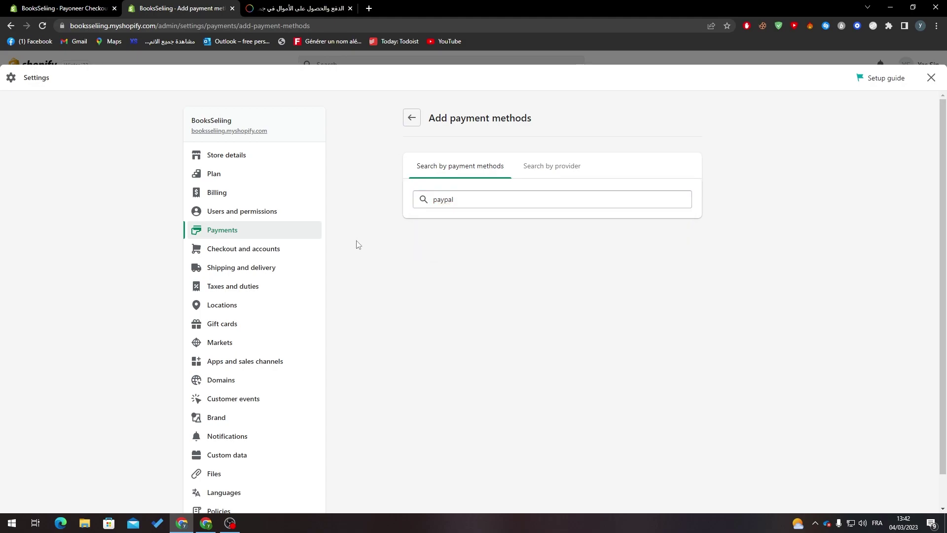
left_click(227, 236)
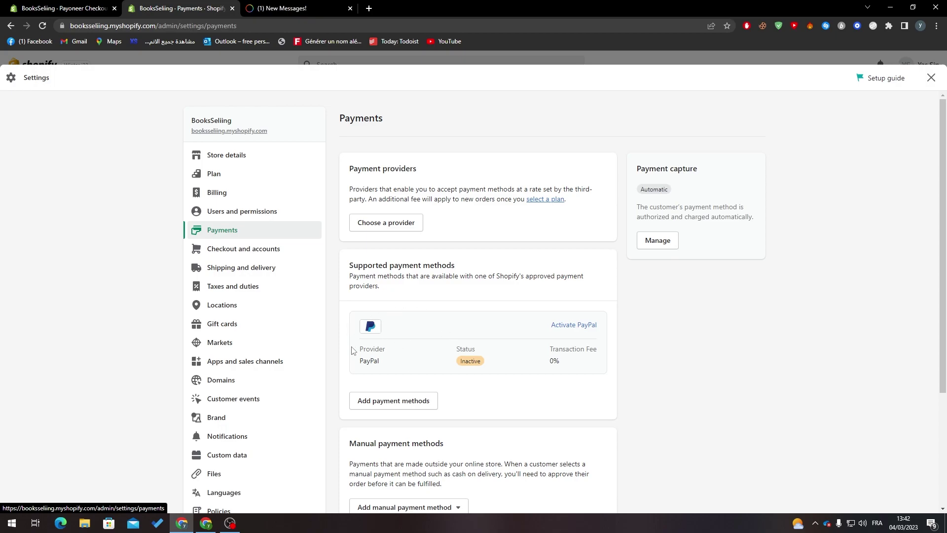
Step: Review the PayPal Express Checkout activation page showing Inactive, then go back to Payments settings
left_click(565, 328)
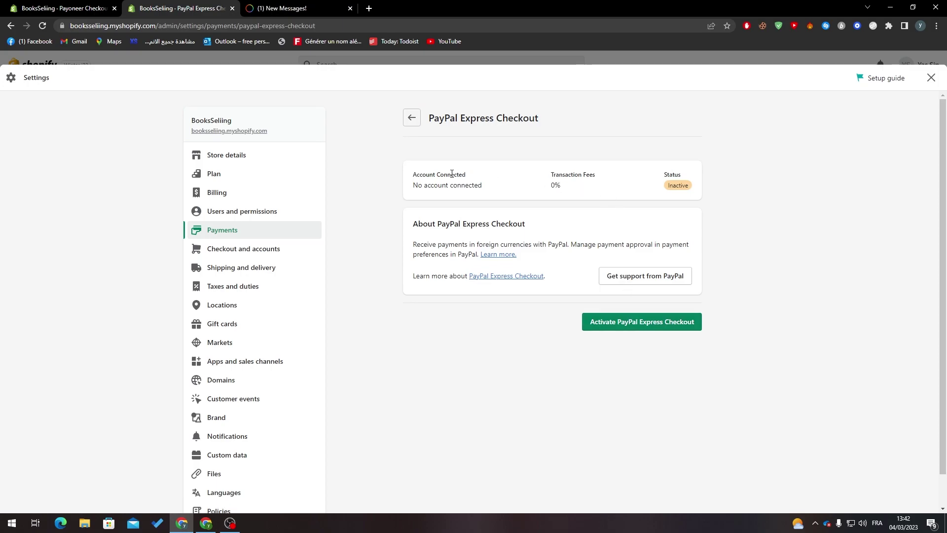
left_click_drag(429, 186, 516, 186)
left_click(516, 195)
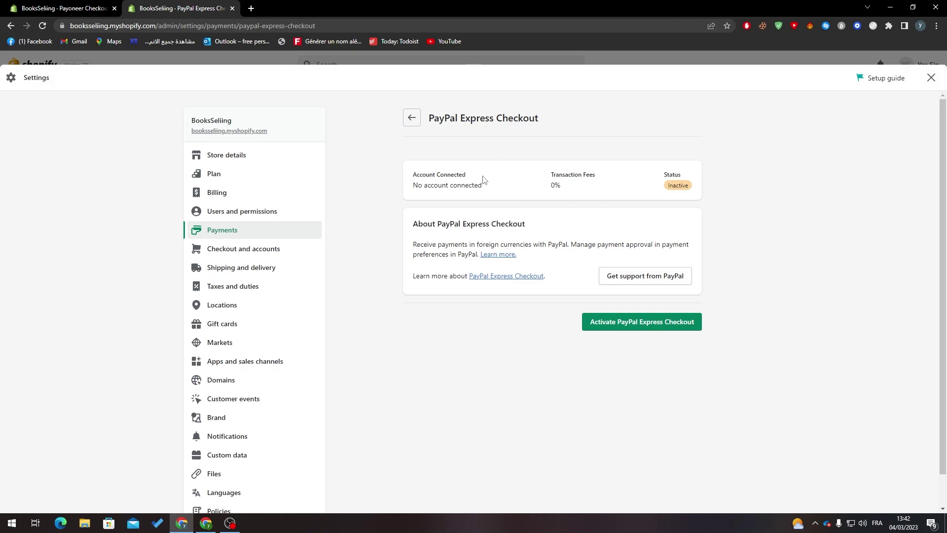
double_click(678, 185)
left_click(538, 235)
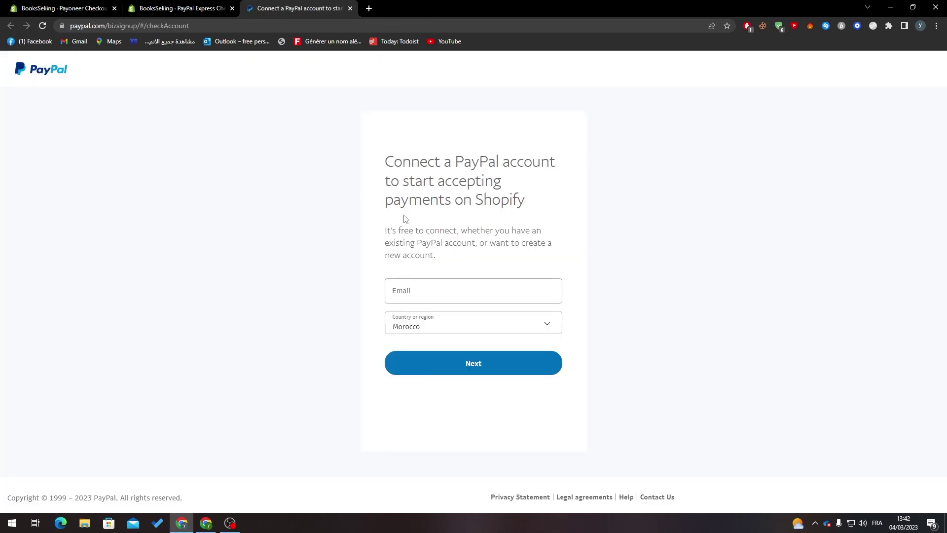
left_click(177, 9)
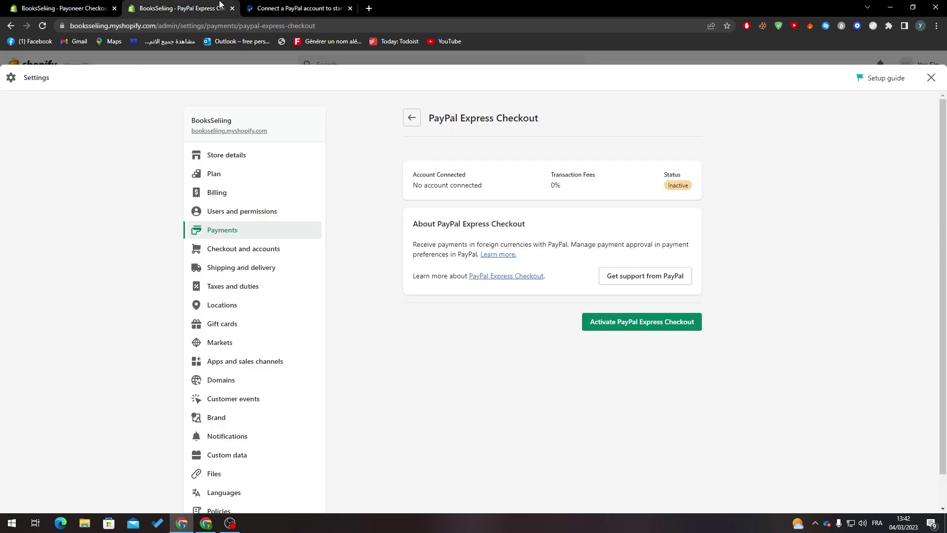
left_click(285, 232)
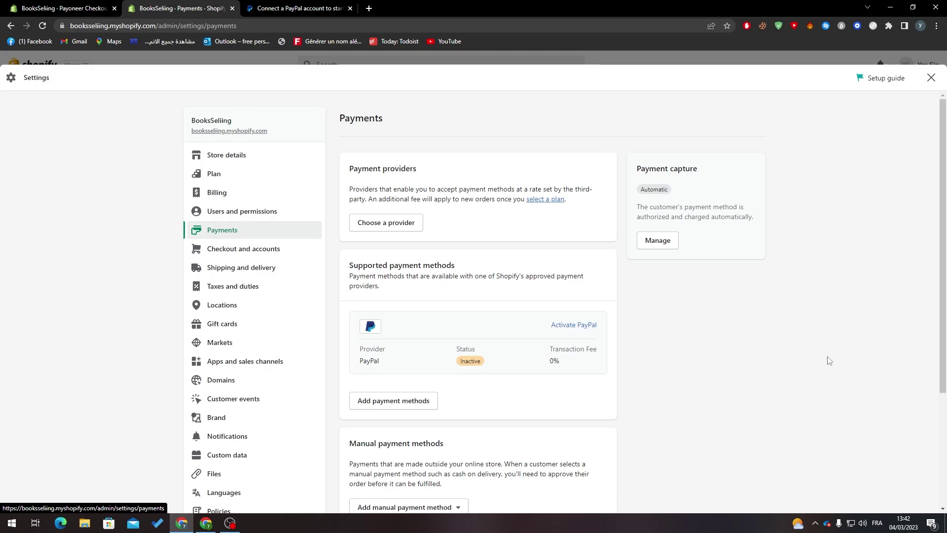
Step: Open Choose a provider and scroll the third-party providers list, mostly unavailable in Morocco
double_click(353, 166)
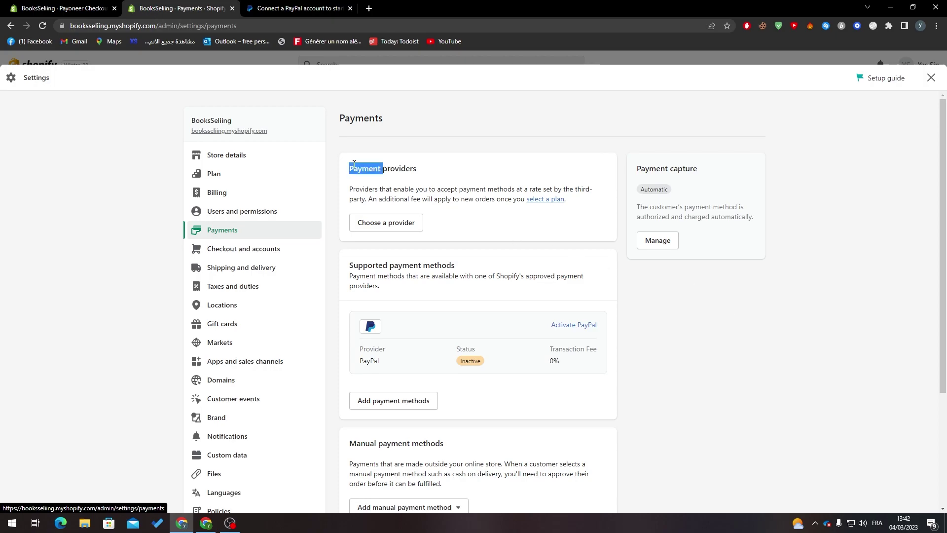
left_click(403, 226)
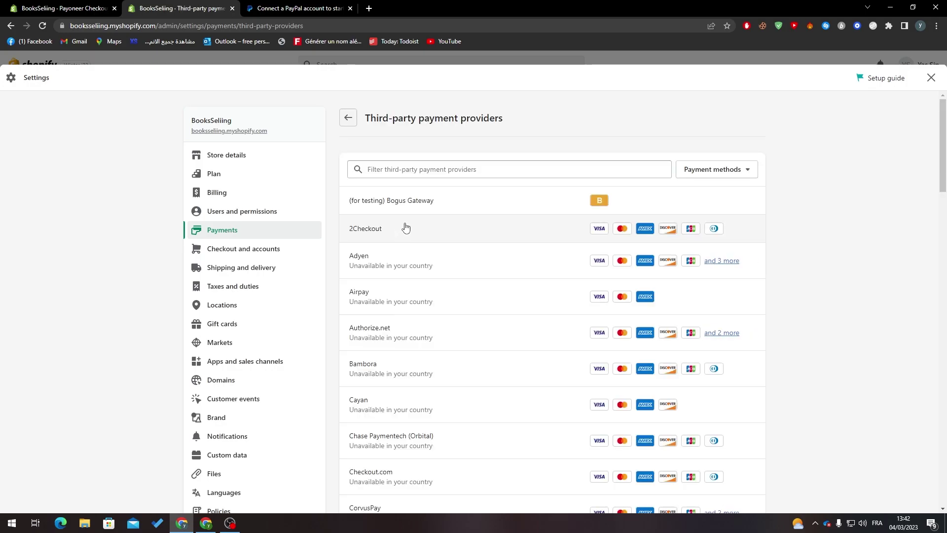
left_click_drag(940, 165, 921, 338)
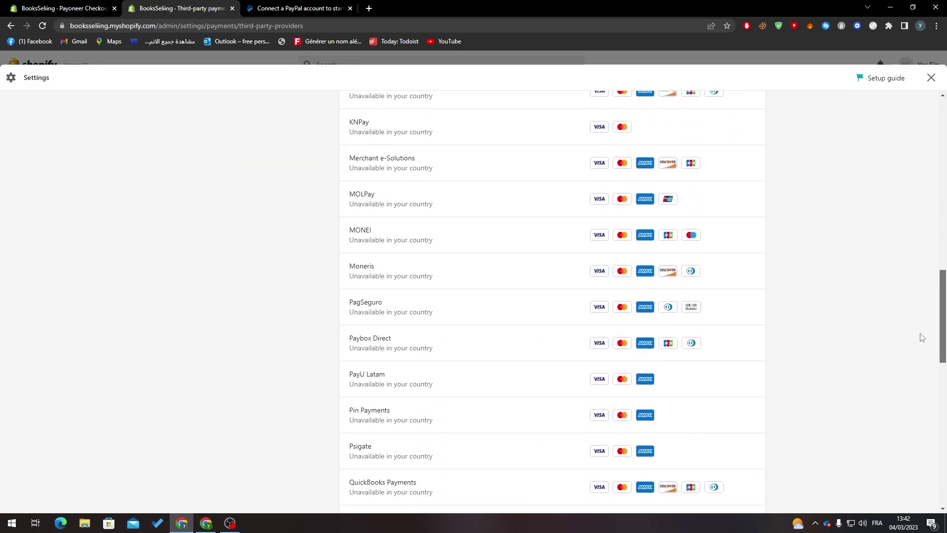
left_click_drag(942, 338, 918, 165)
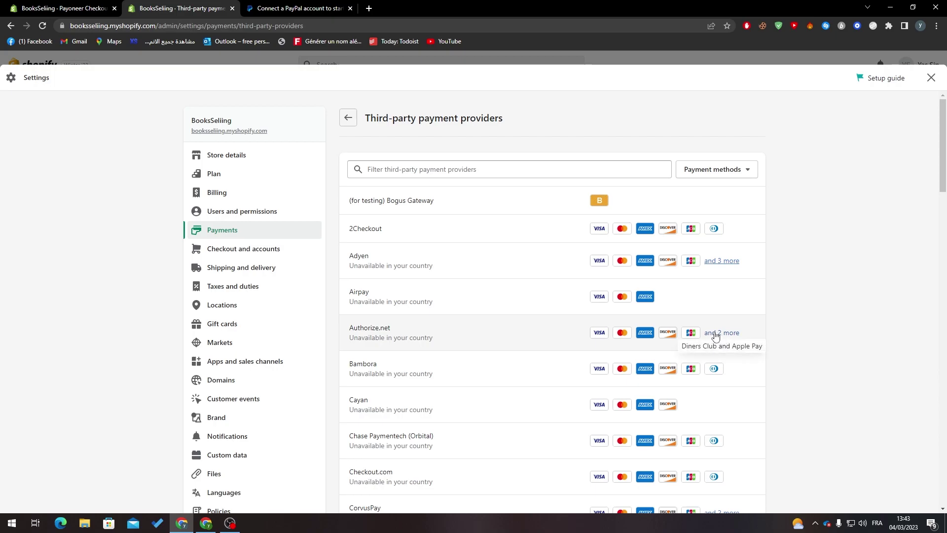
Step: Try activating Authorize.net without a Transaction Key and dismiss the credentials-required error
left_click(464, 329)
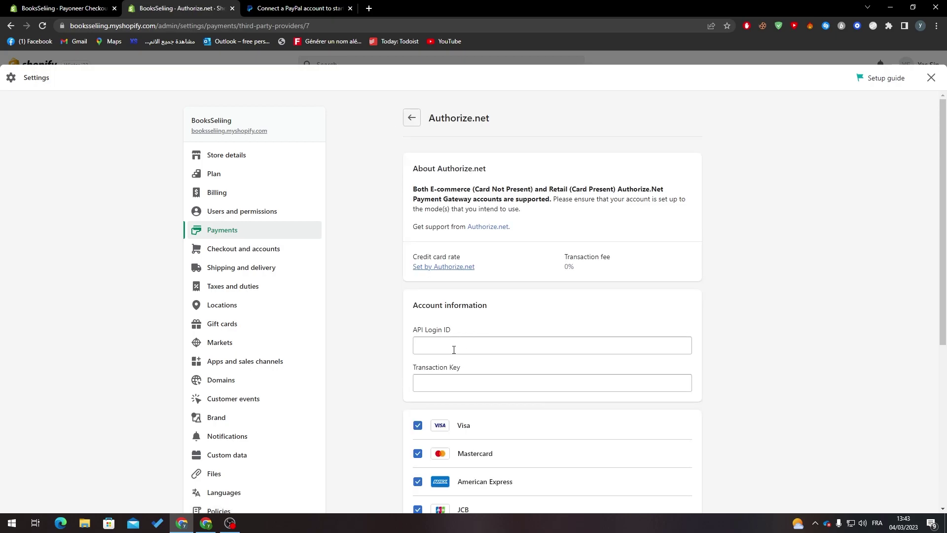
left_click(437, 385)
scroll(427, 375, "down", 3)
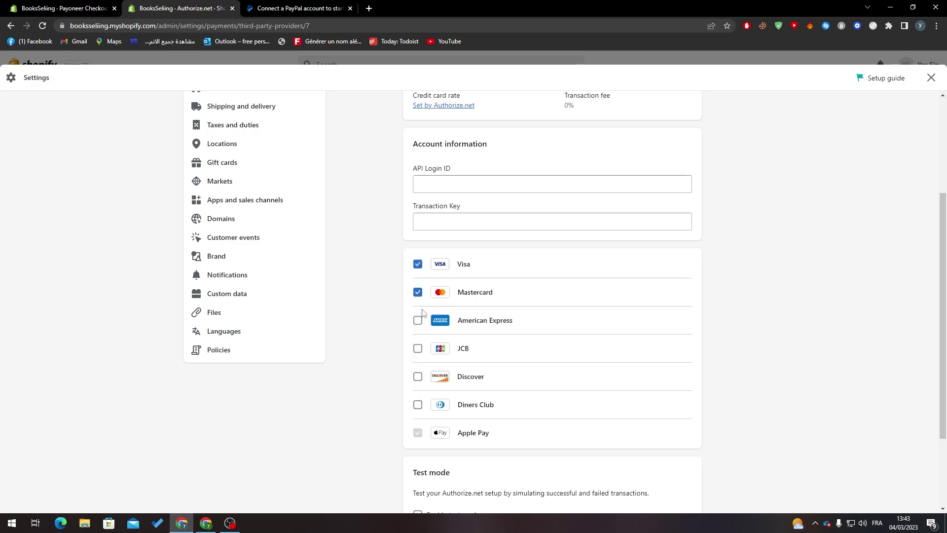
scroll(801, 337, "down", 3)
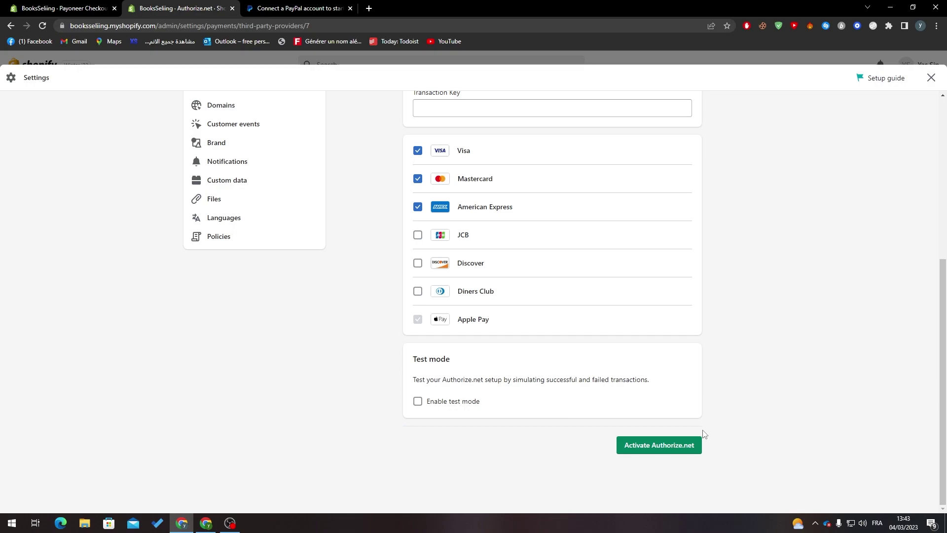
left_click(677, 449)
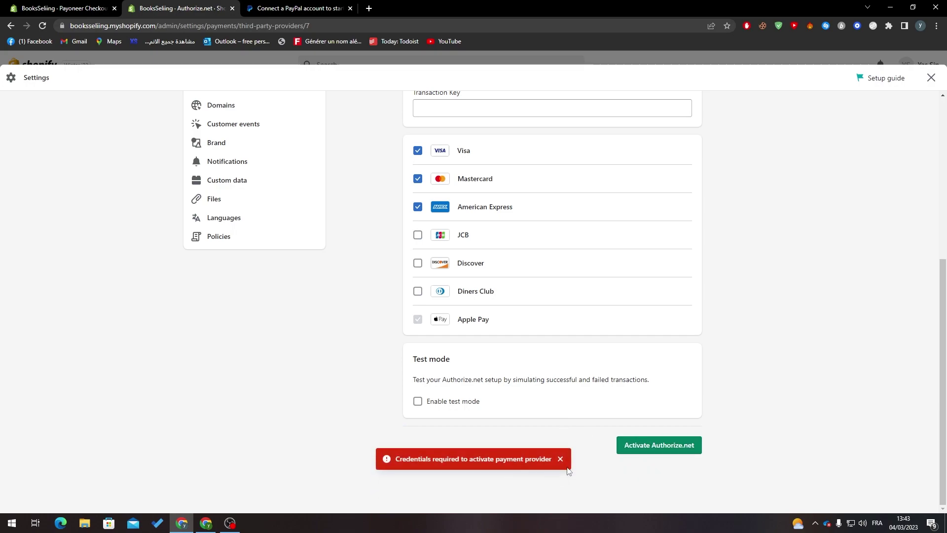
left_click(561, 459)
Step: Discard the unsaved Authorize.net setup and go to Billing settings
scroll(925, 222, "up", 5)
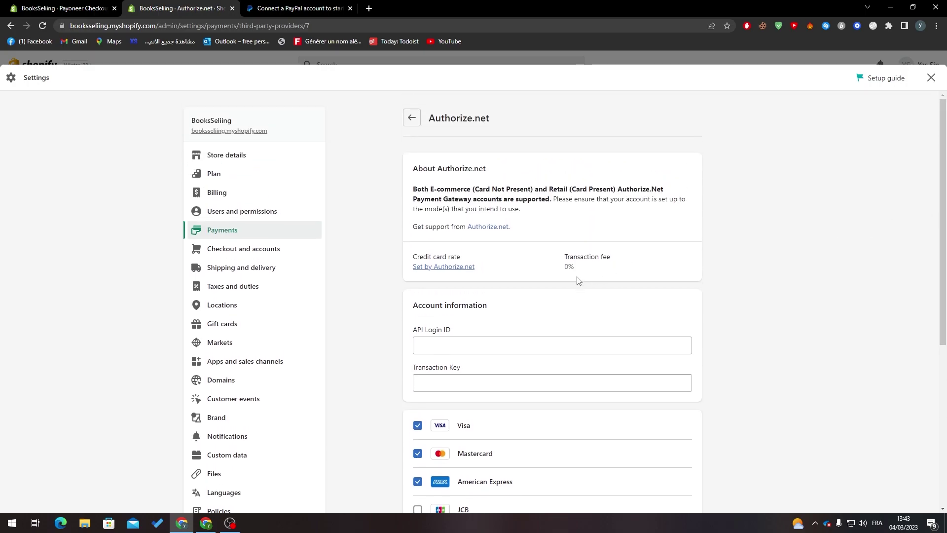
left_click(251, 193)
left_click(593, 315)
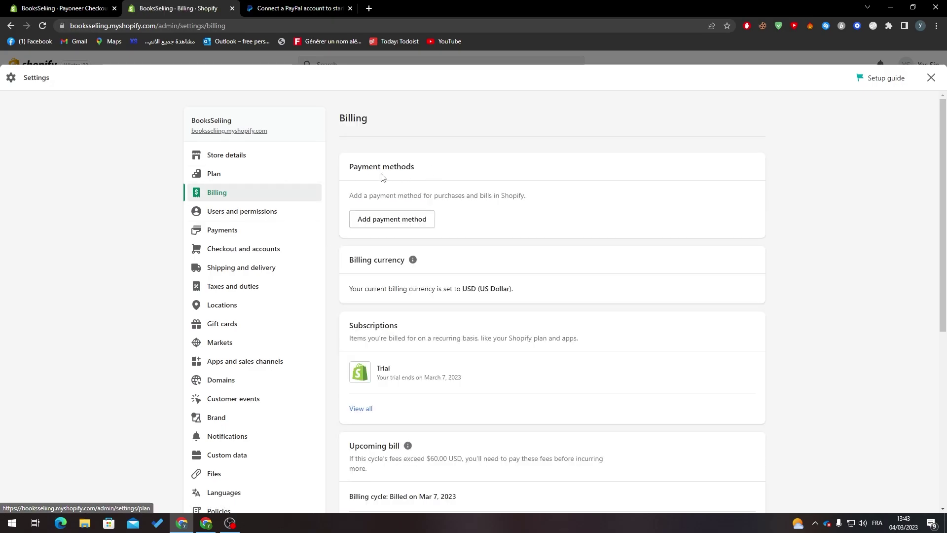
Step: From Billing settings, start adding a payment method and keep Credit card as the type
left_click(210, 239)
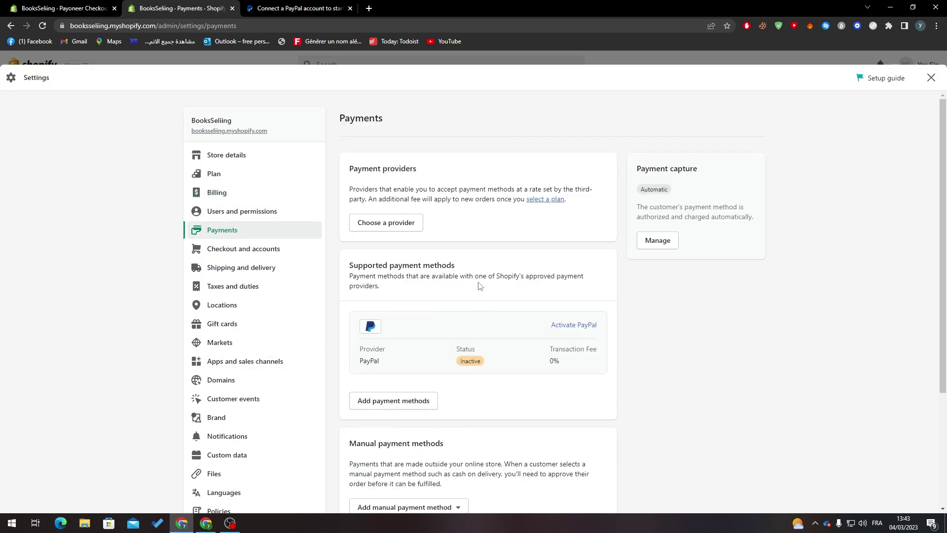
left_click(229, 192)
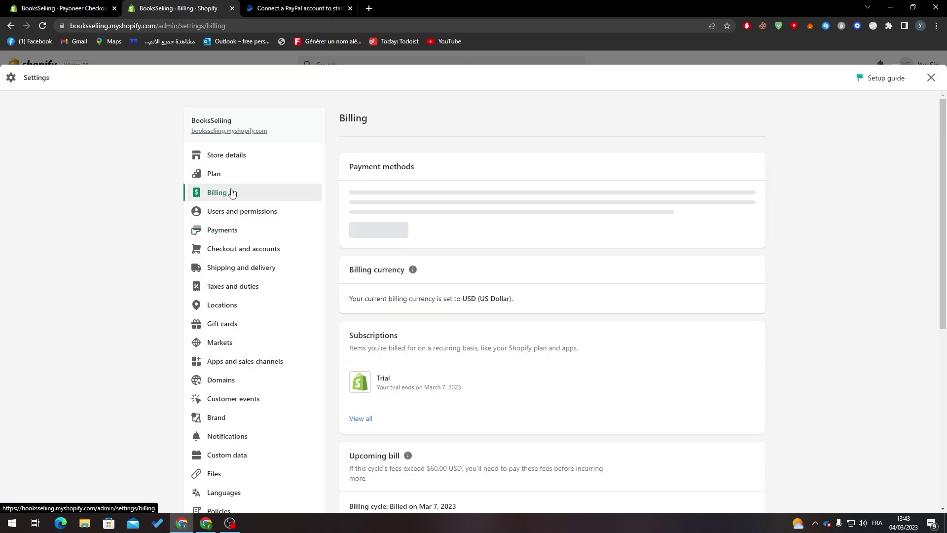
left_click(372, 227)
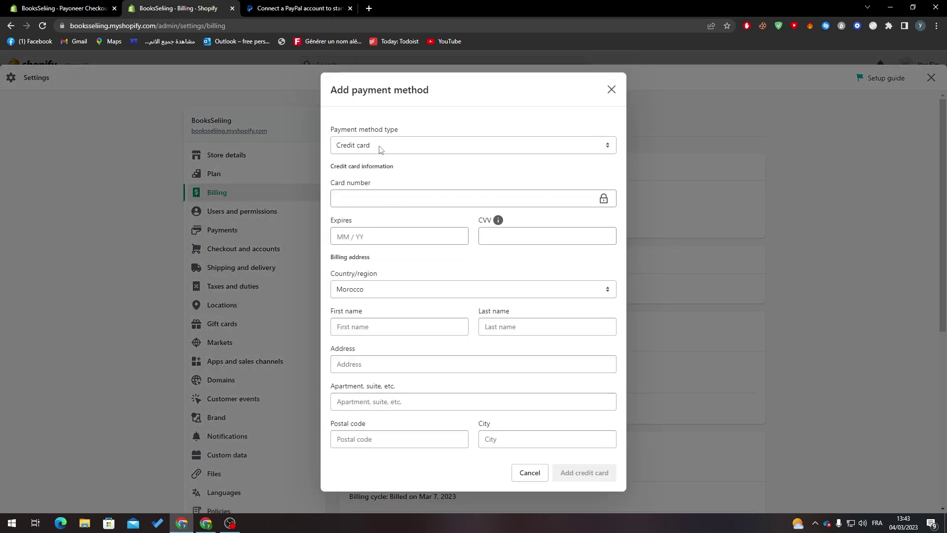
left_click(380, 148)
left_click(401, 146)
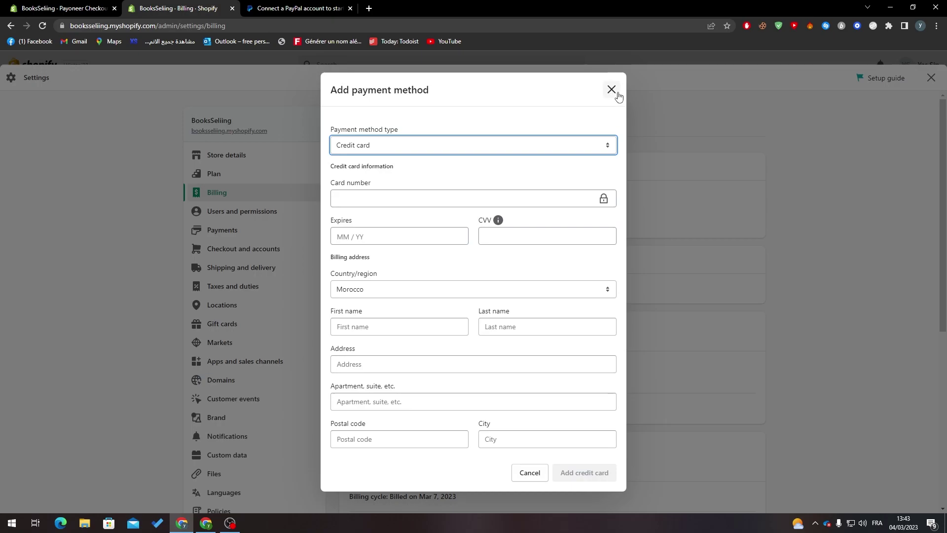
left_click(499, 145)
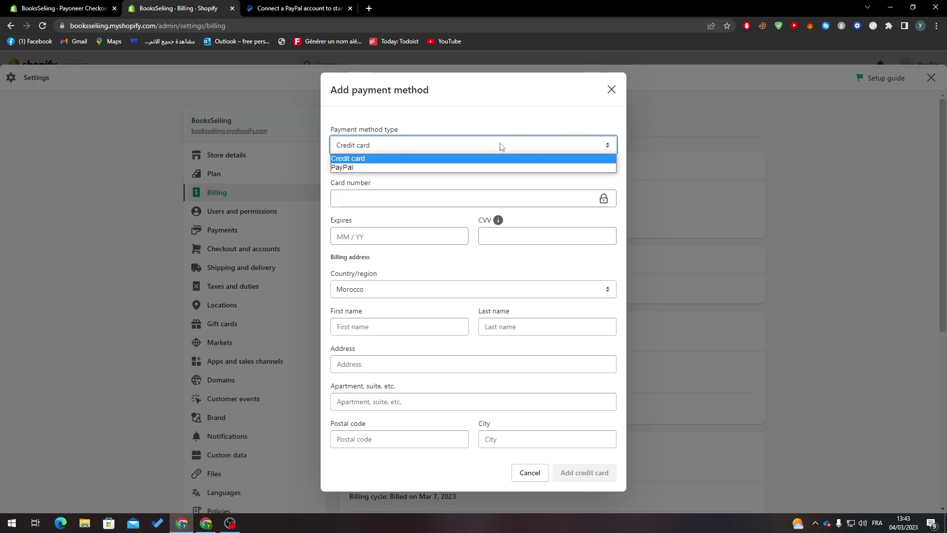
left_click(436, 168)
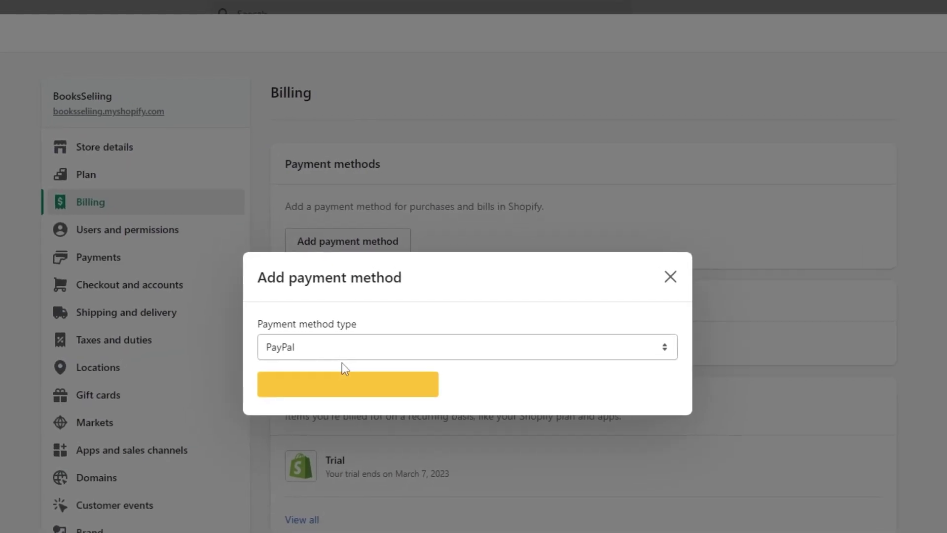
left_click(335, 347)
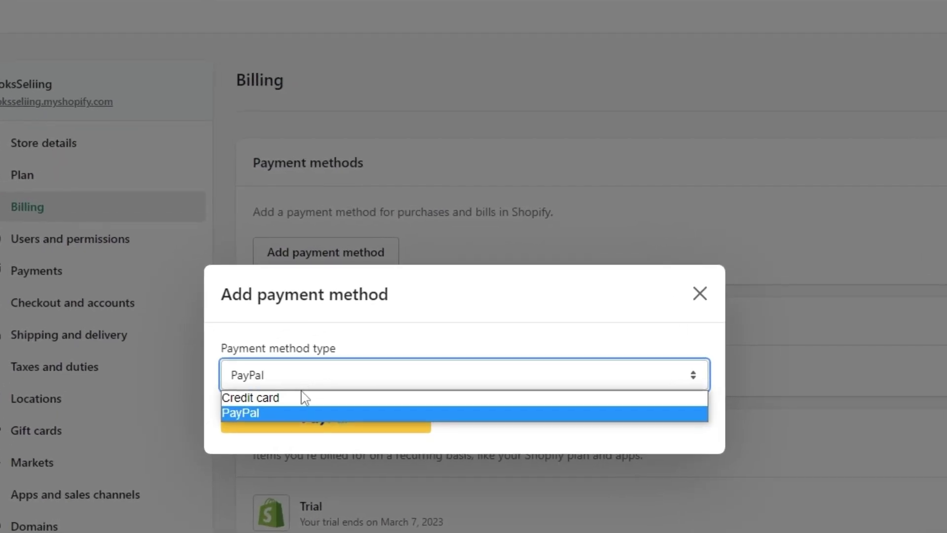
left_click(325, 365)
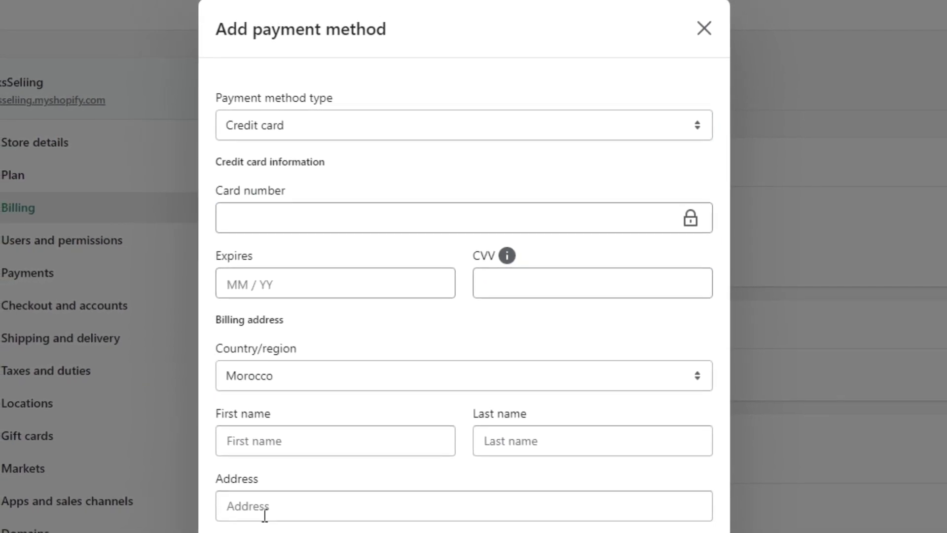
left_click(273, 379)
left_click(273, 379)
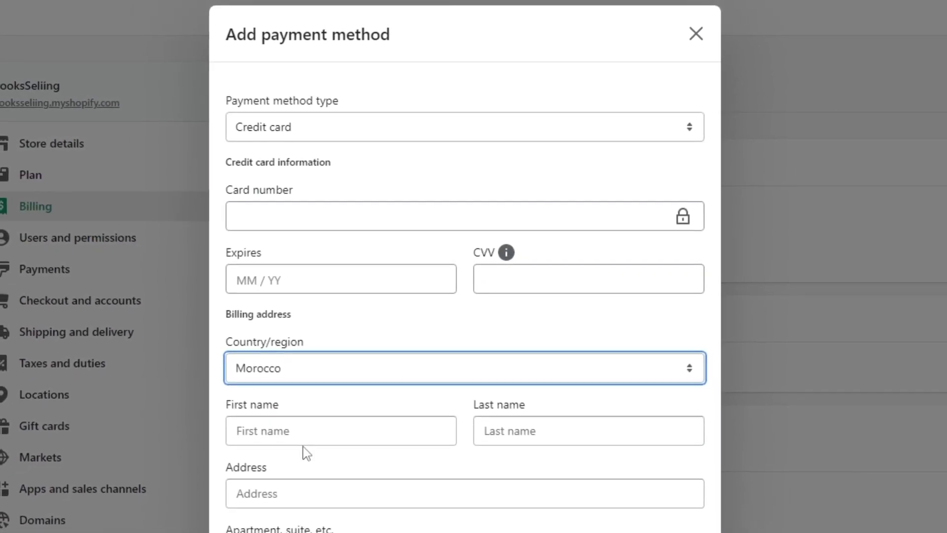
left_click(491, 430)
left_click(355, 493)
left_click(279, 532)
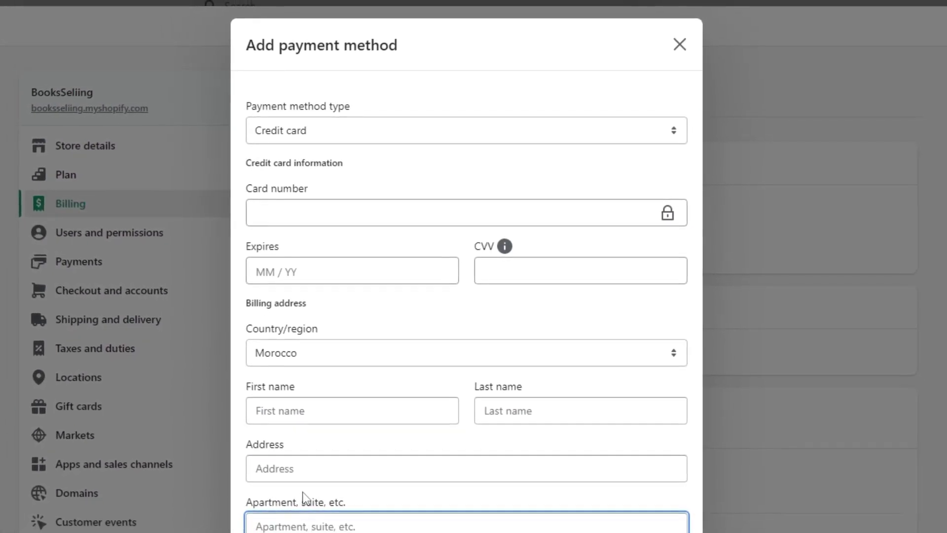